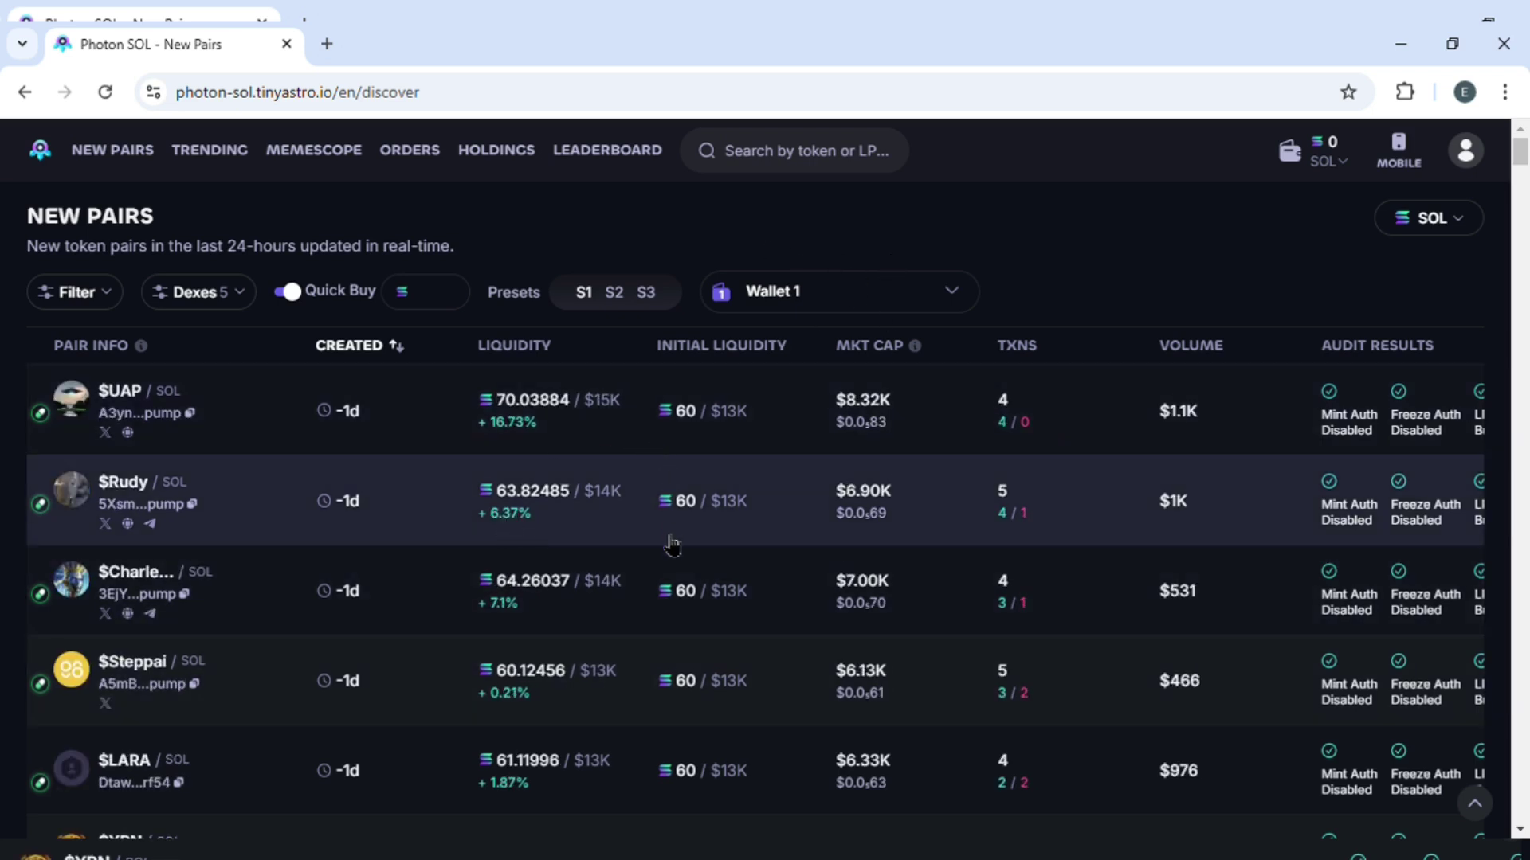
scroll(659, 550, "down", 1)
scroll(658, 550, "down", 1)
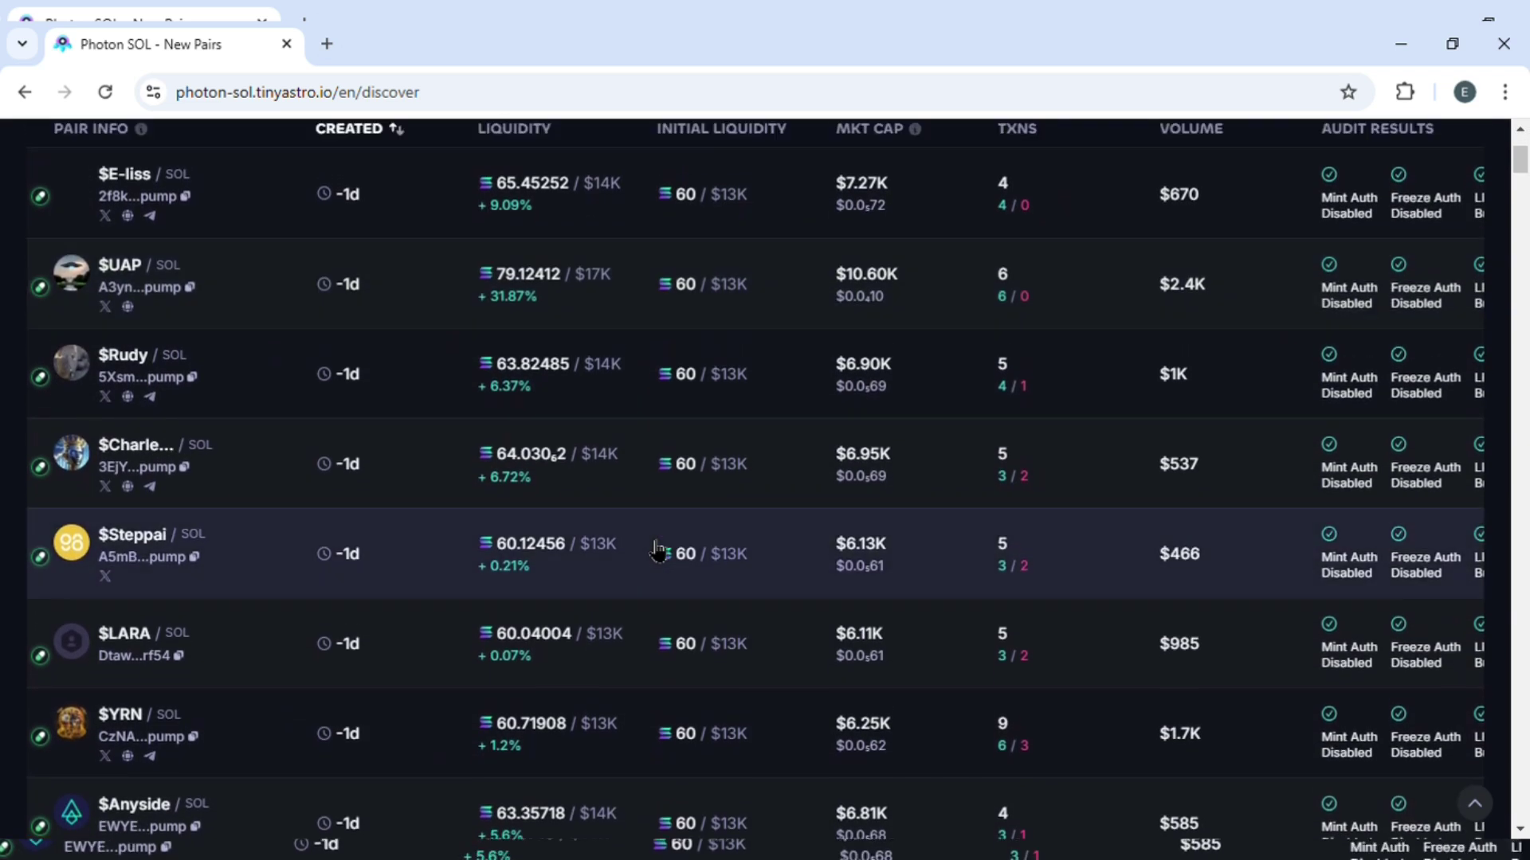
scroll(659, 550, "up", 3)
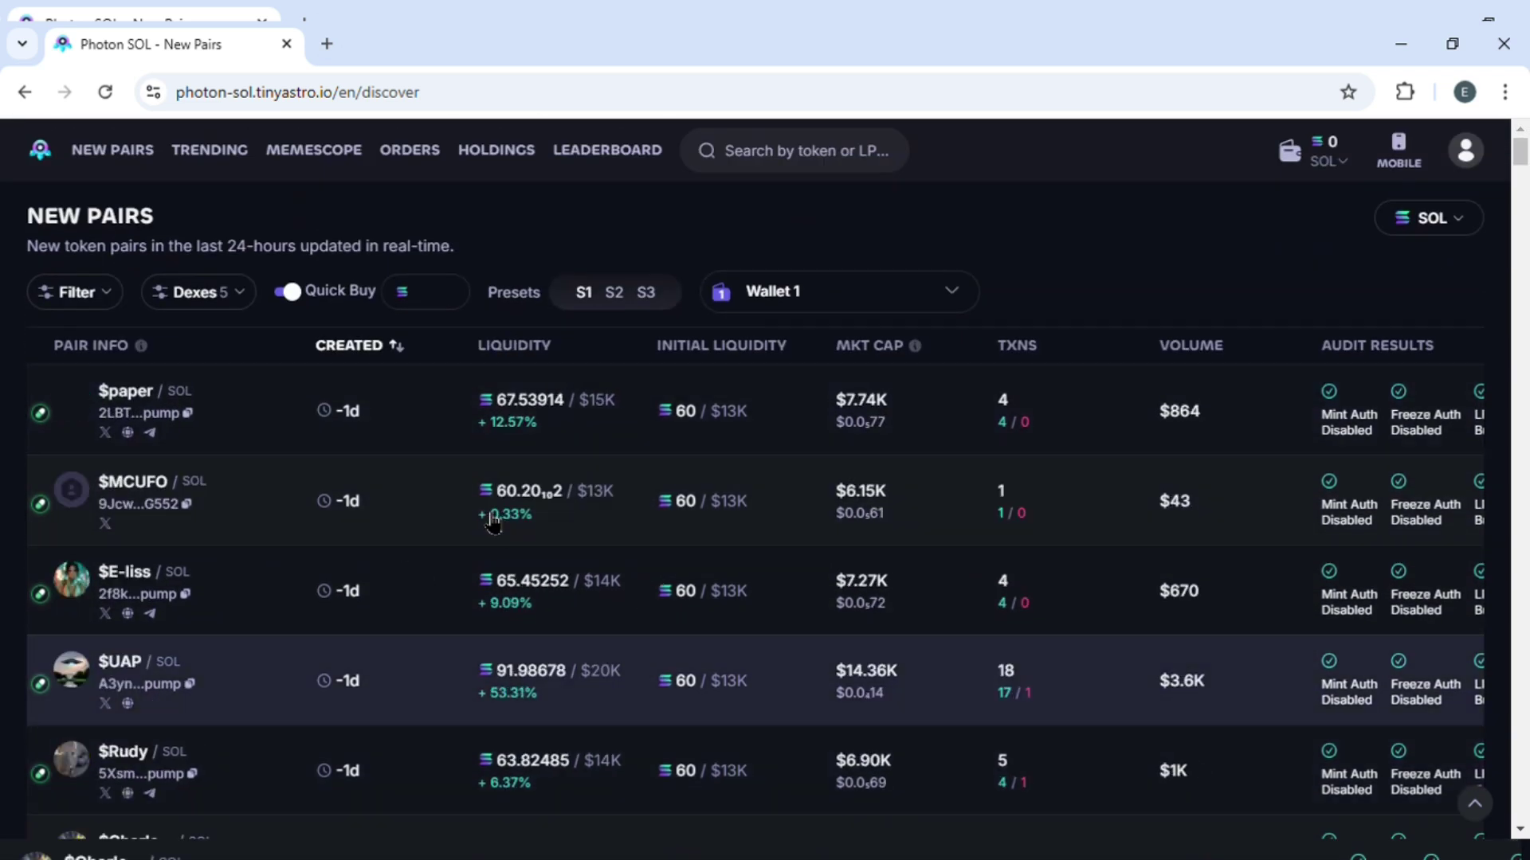
Step: Filter New Pairs to LP Burned with current liquidity 2000–5000, and apply the filters
left_click(94, 293)
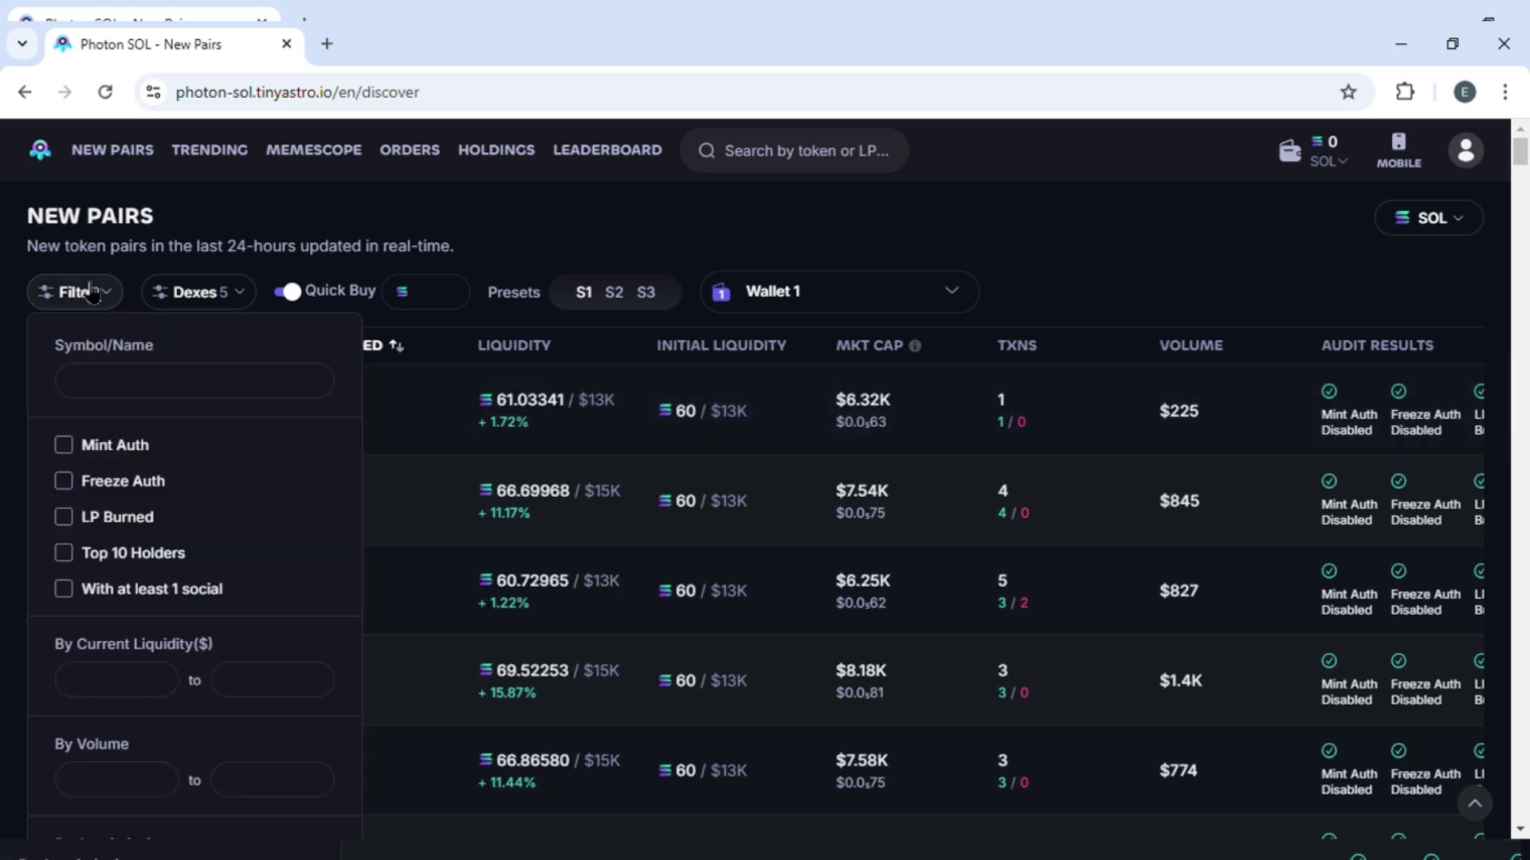
left_click(62, 518)
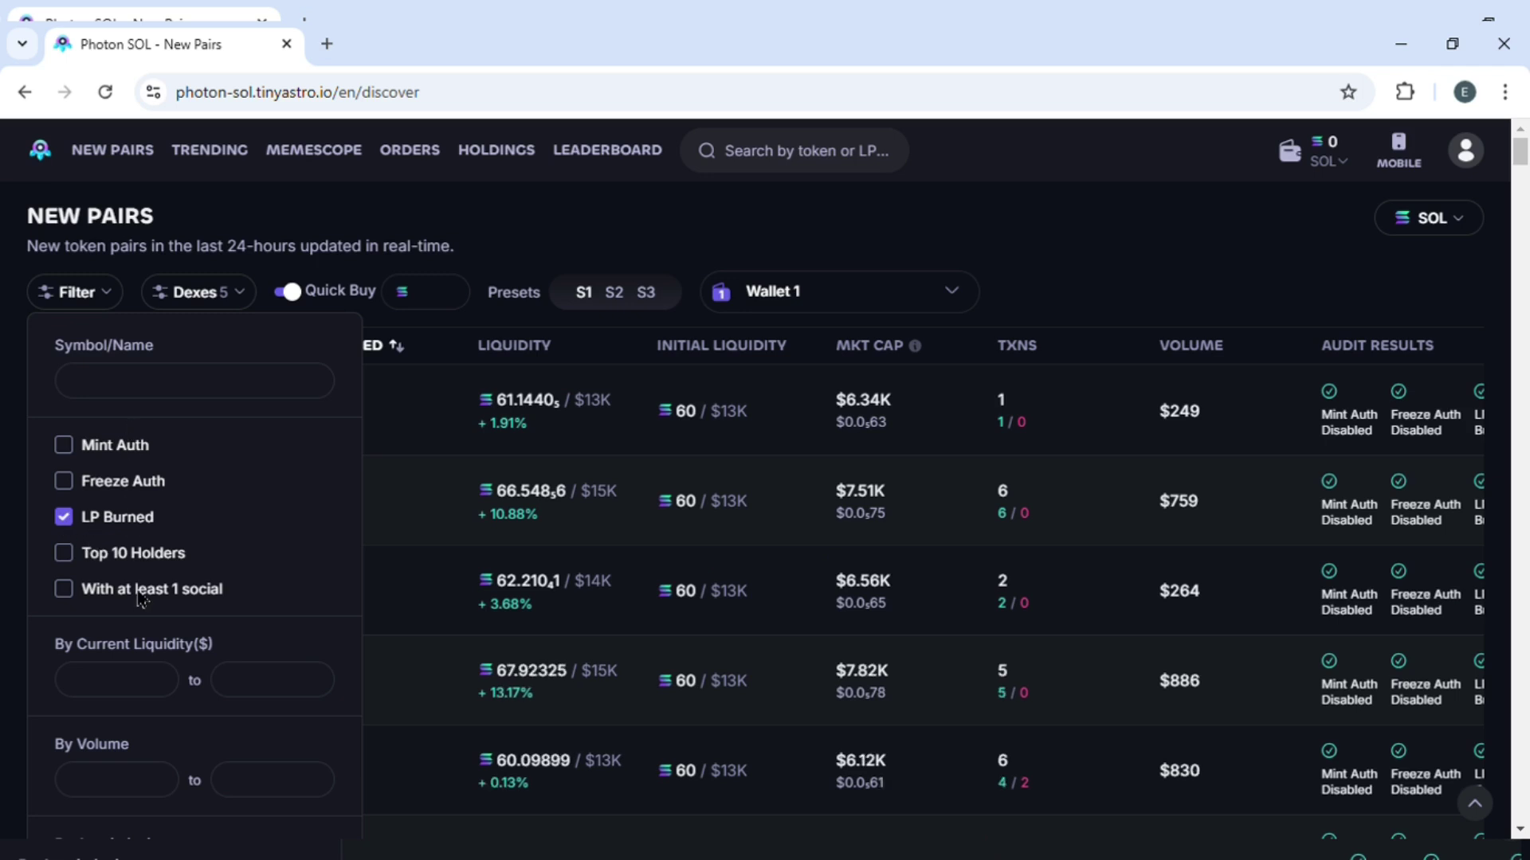
left_click(150, 380)
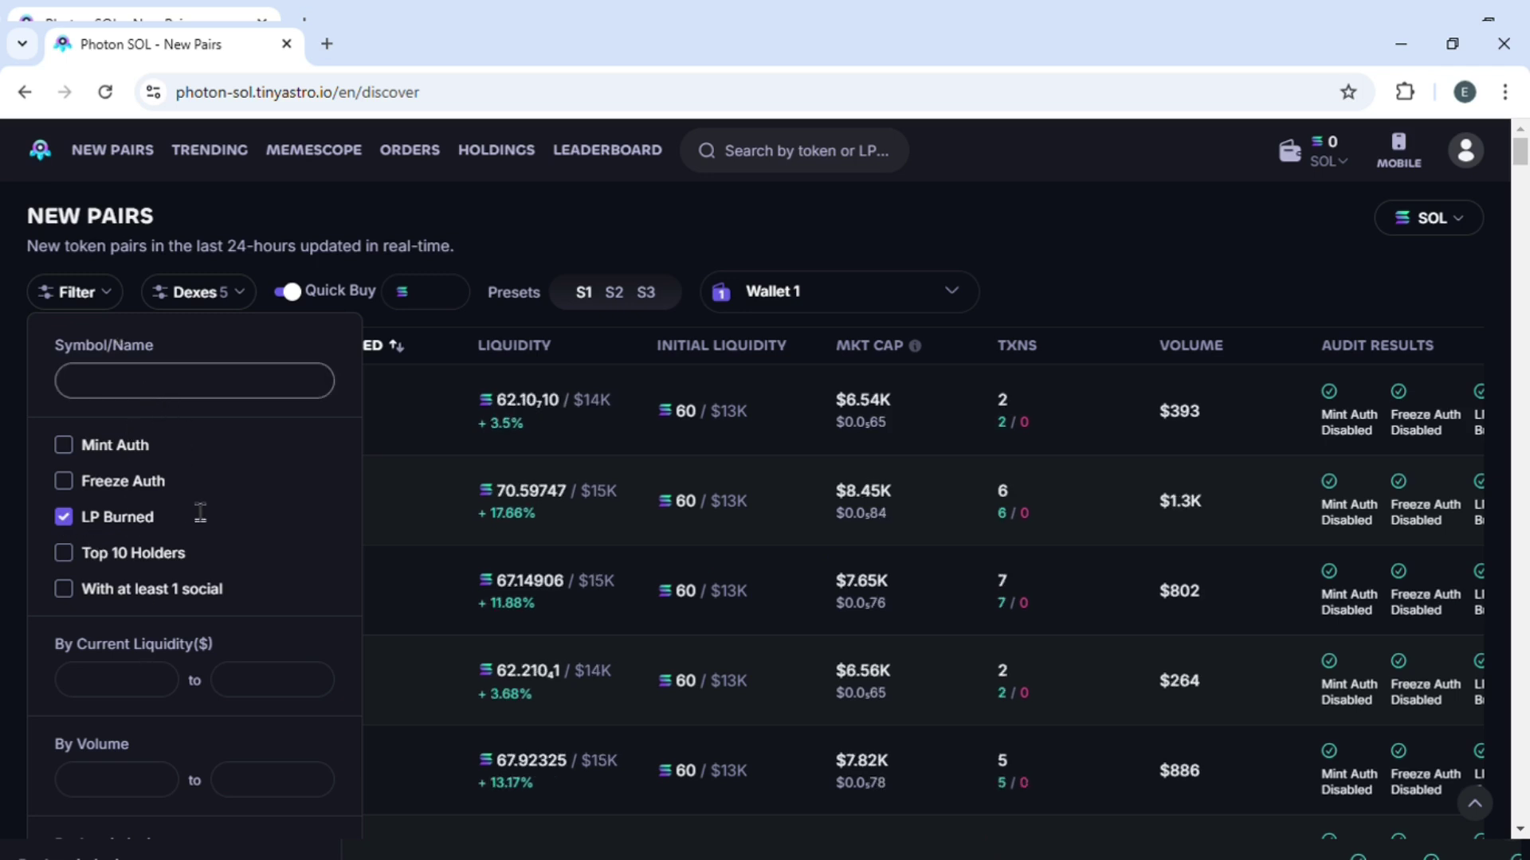
scroll(200, 514, "down", 2)
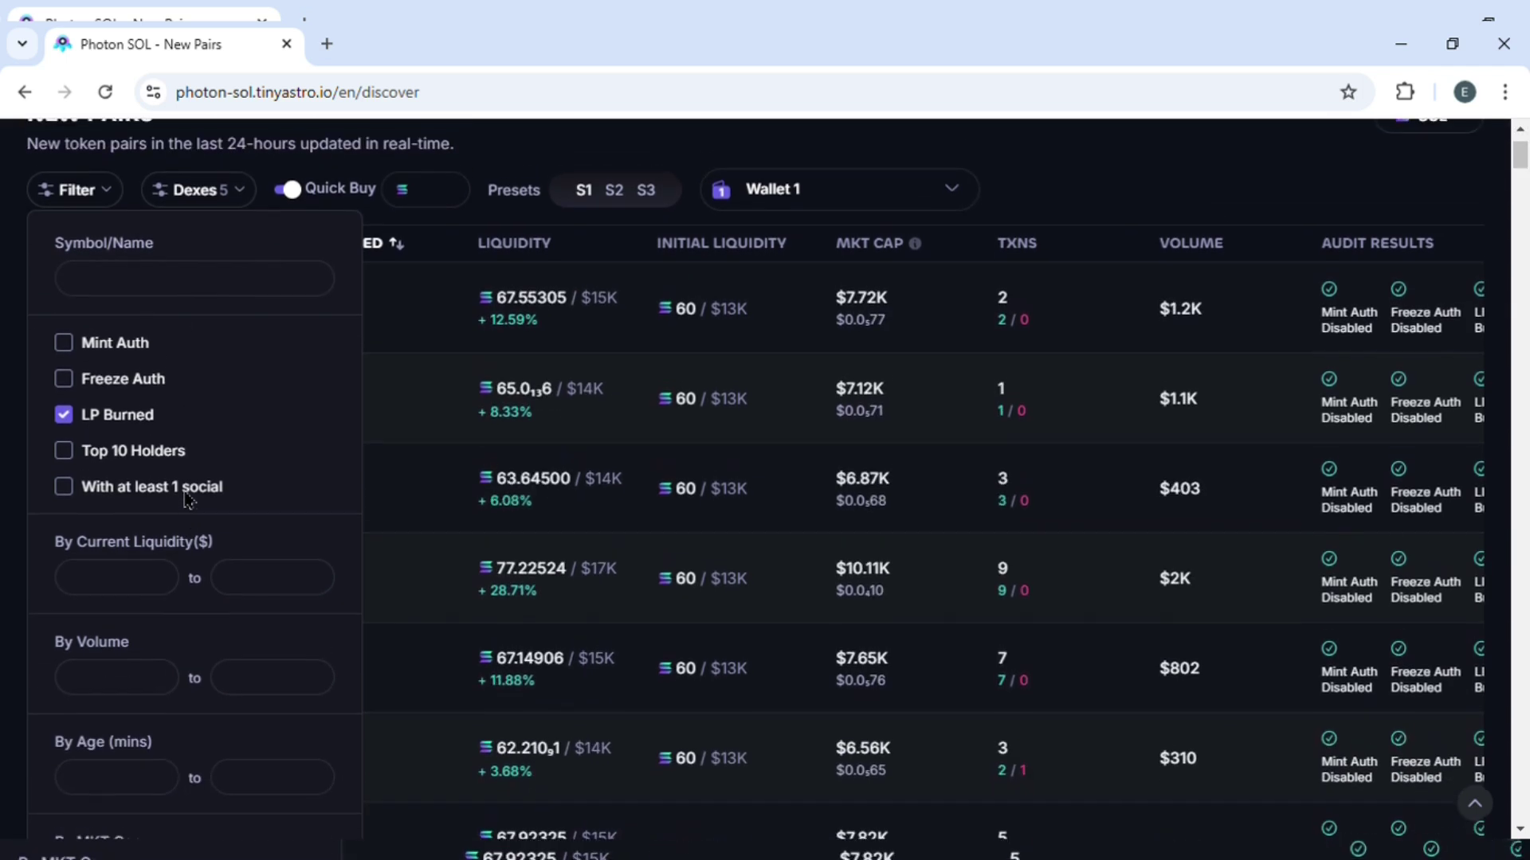
scroll(186, 499, "up", 1)
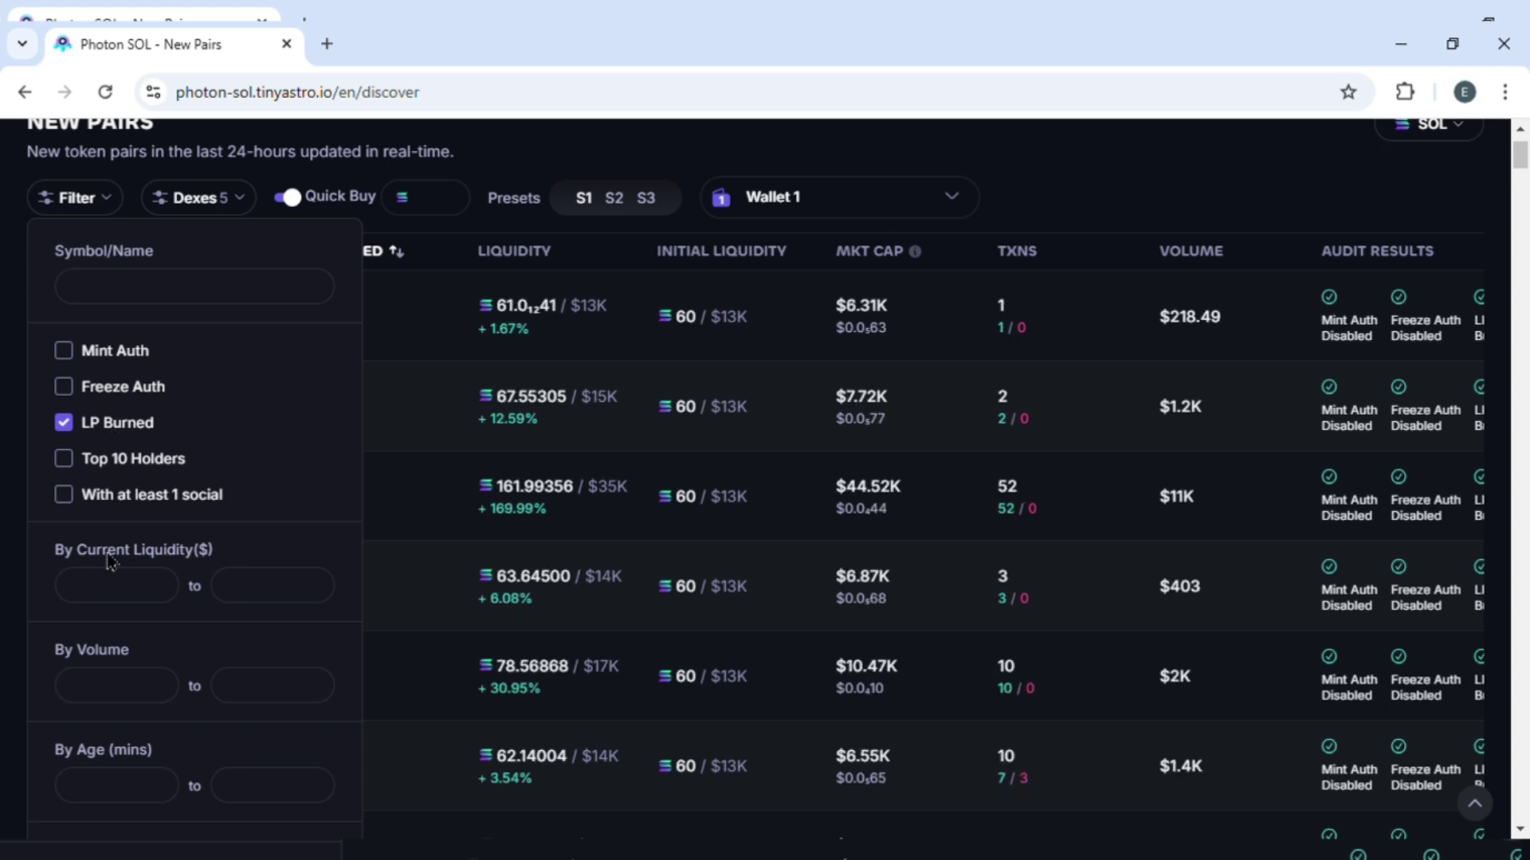
scroll(107, 561, "down", 1)
left_click(115, 522)
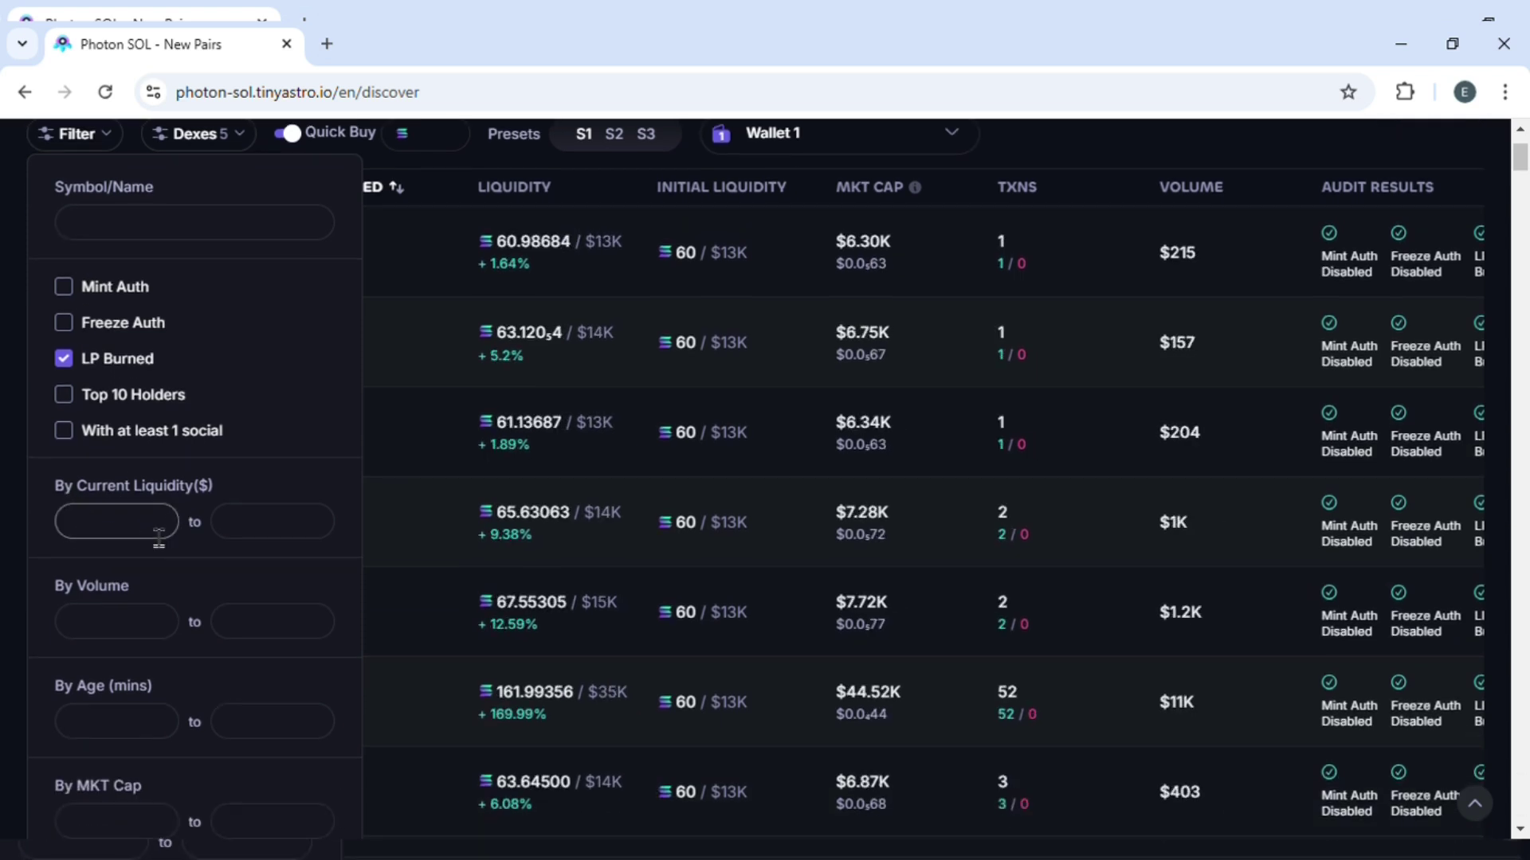
type("2")
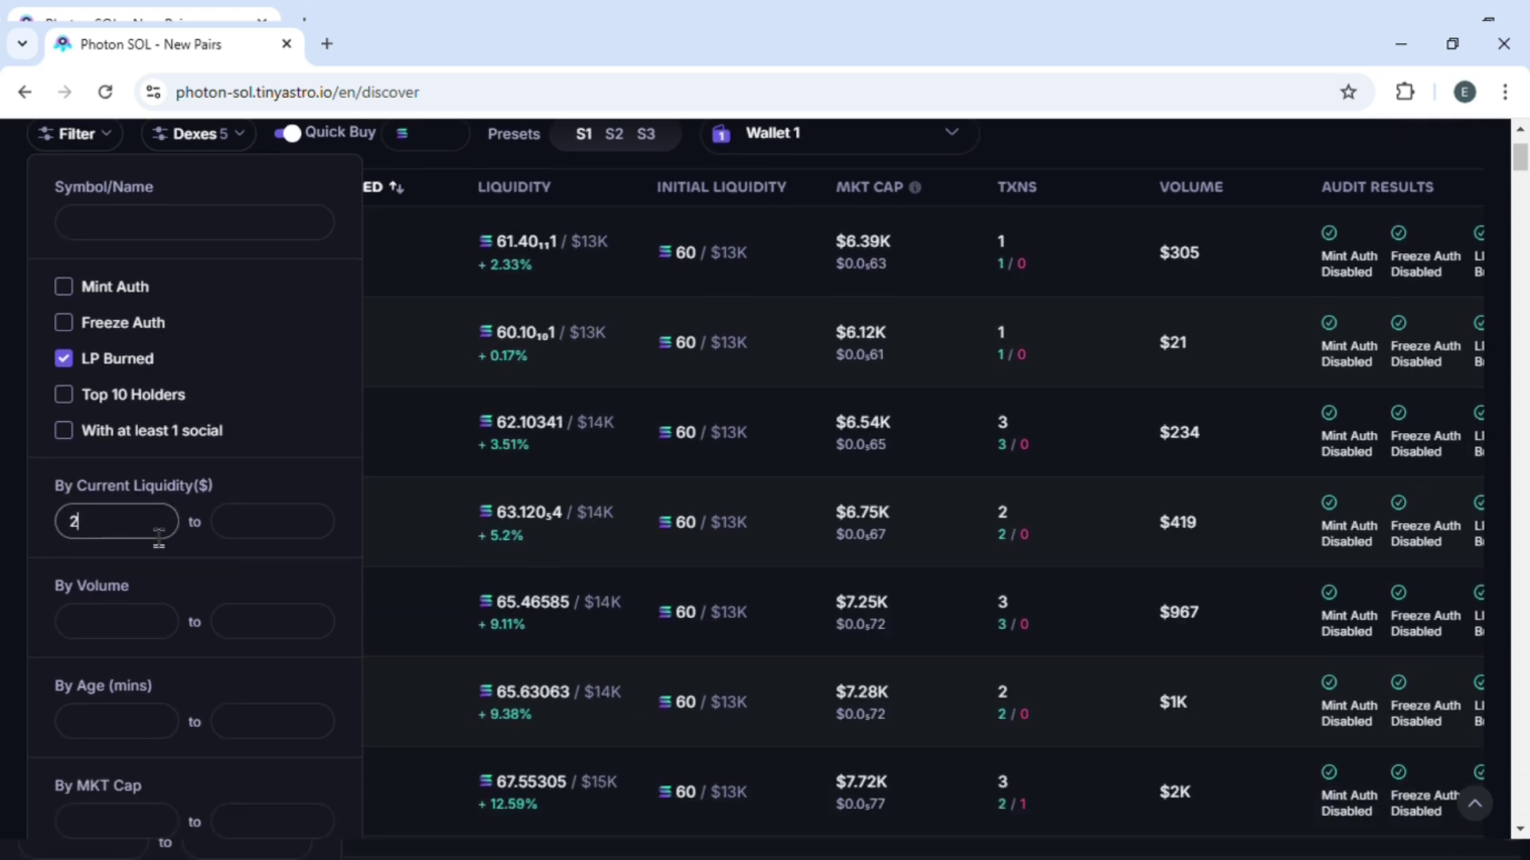
type("000")
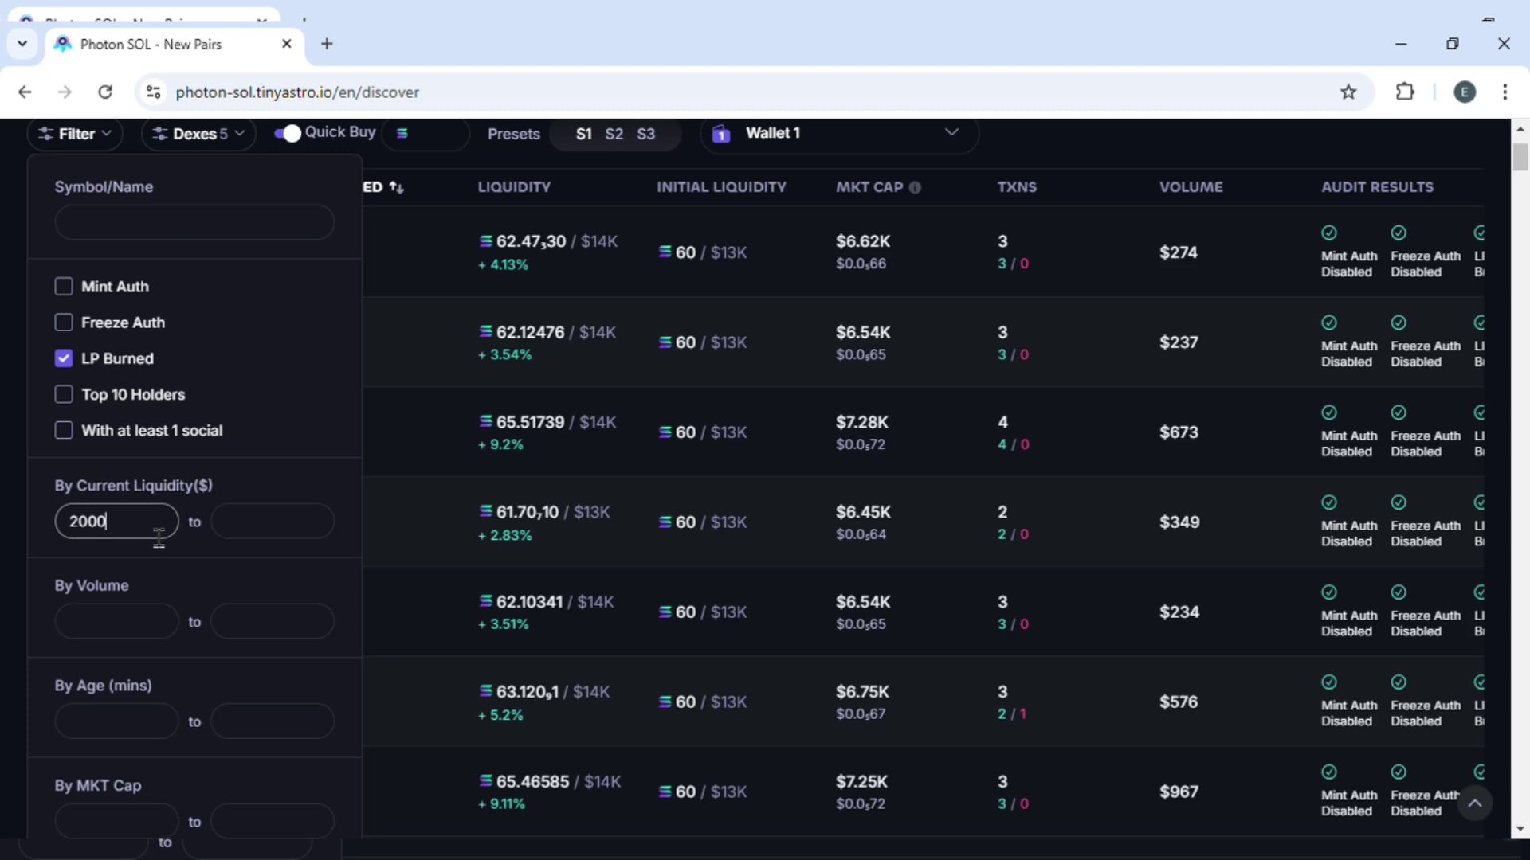
left_click(271, 522)
type("5")
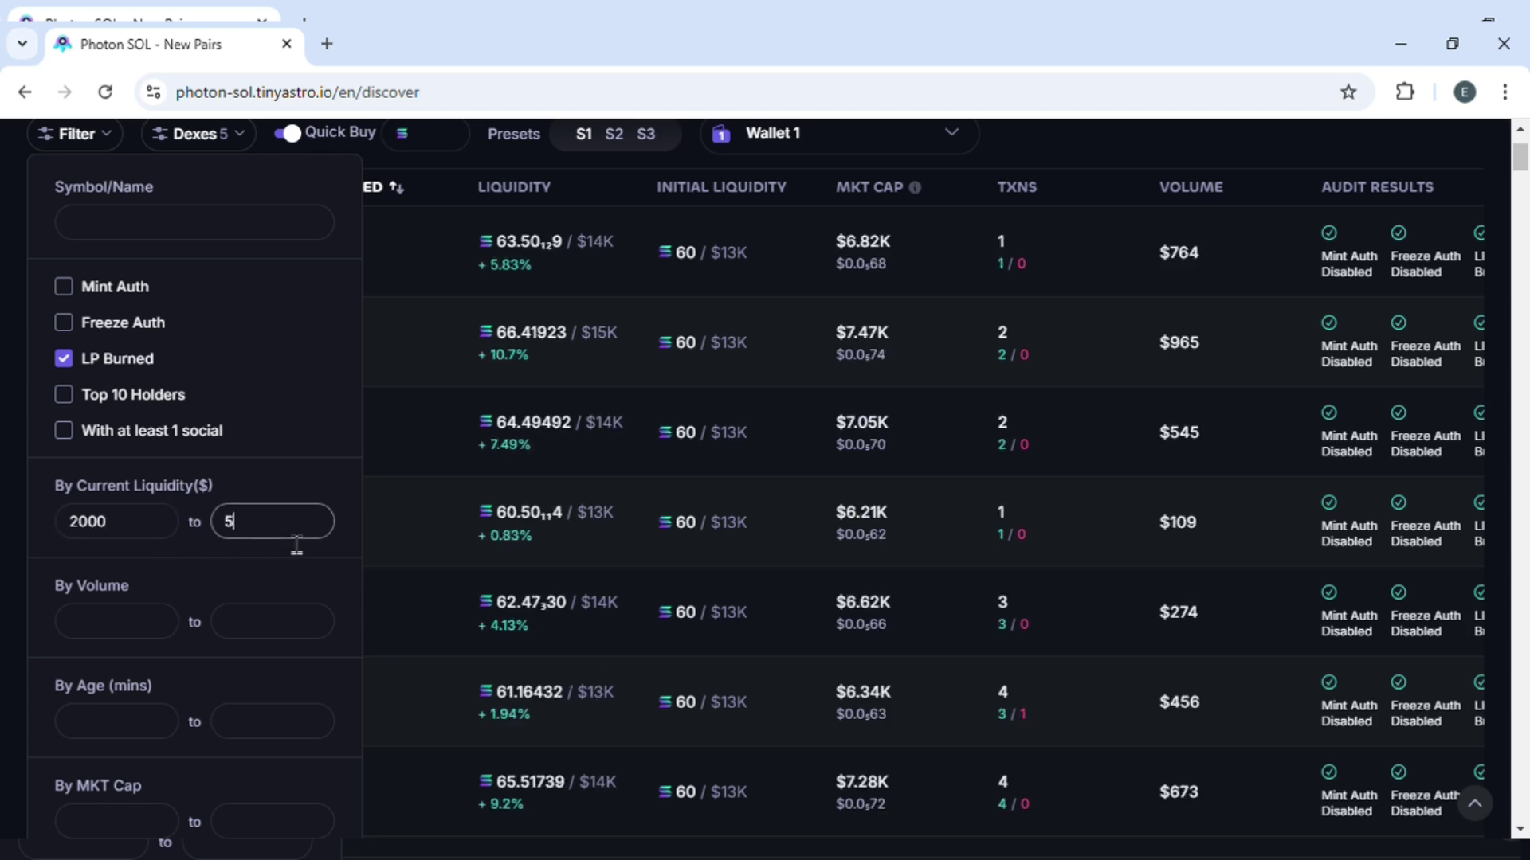
type("000")
scroll(195, 655, "down", 1)
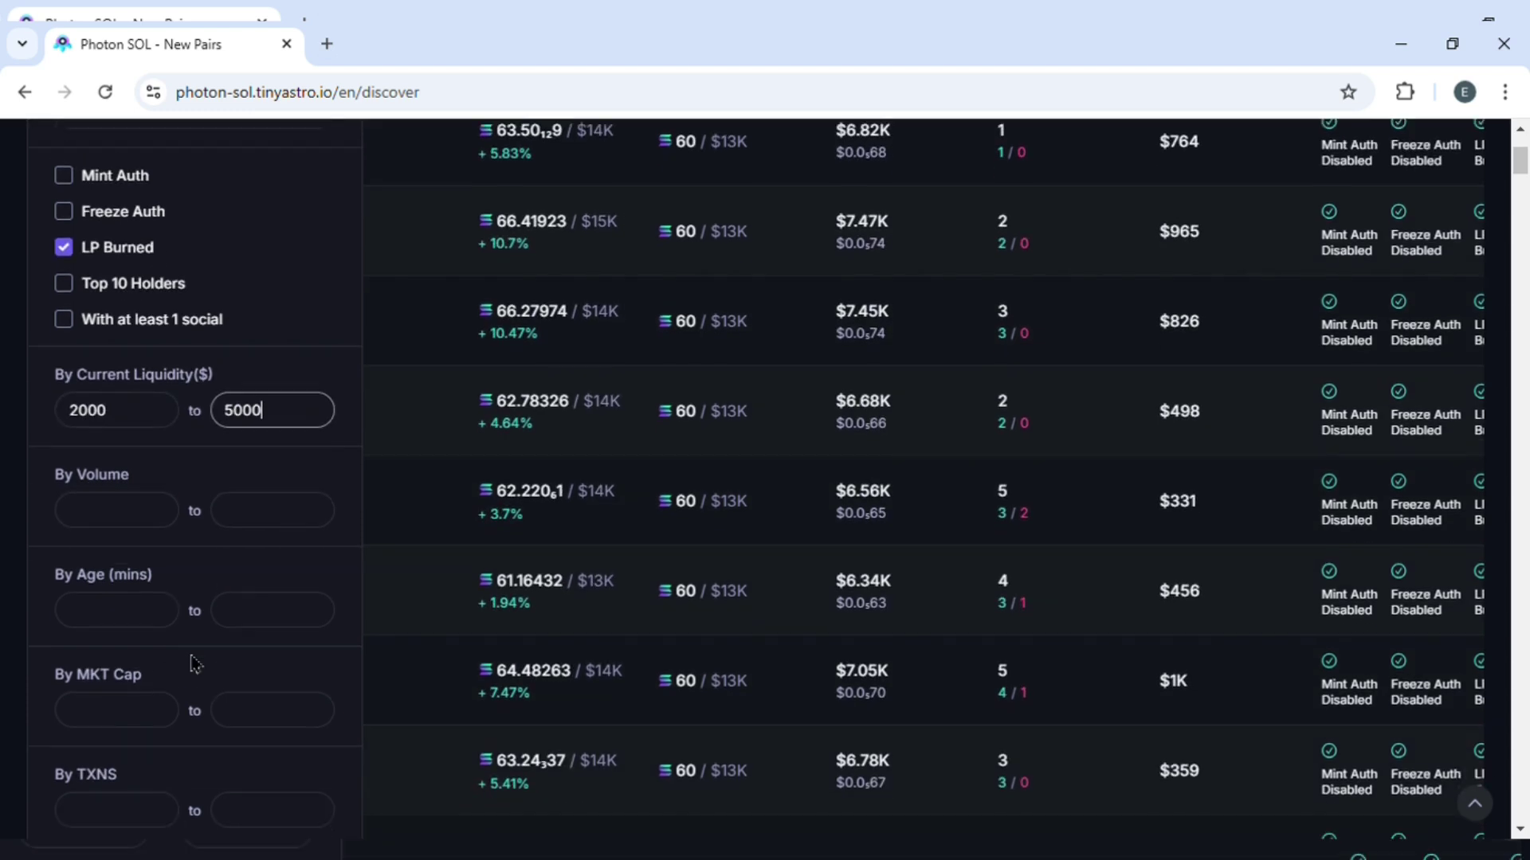
scroll(195, 663, "up", 2)
scroll(194, 664, "down", 1)
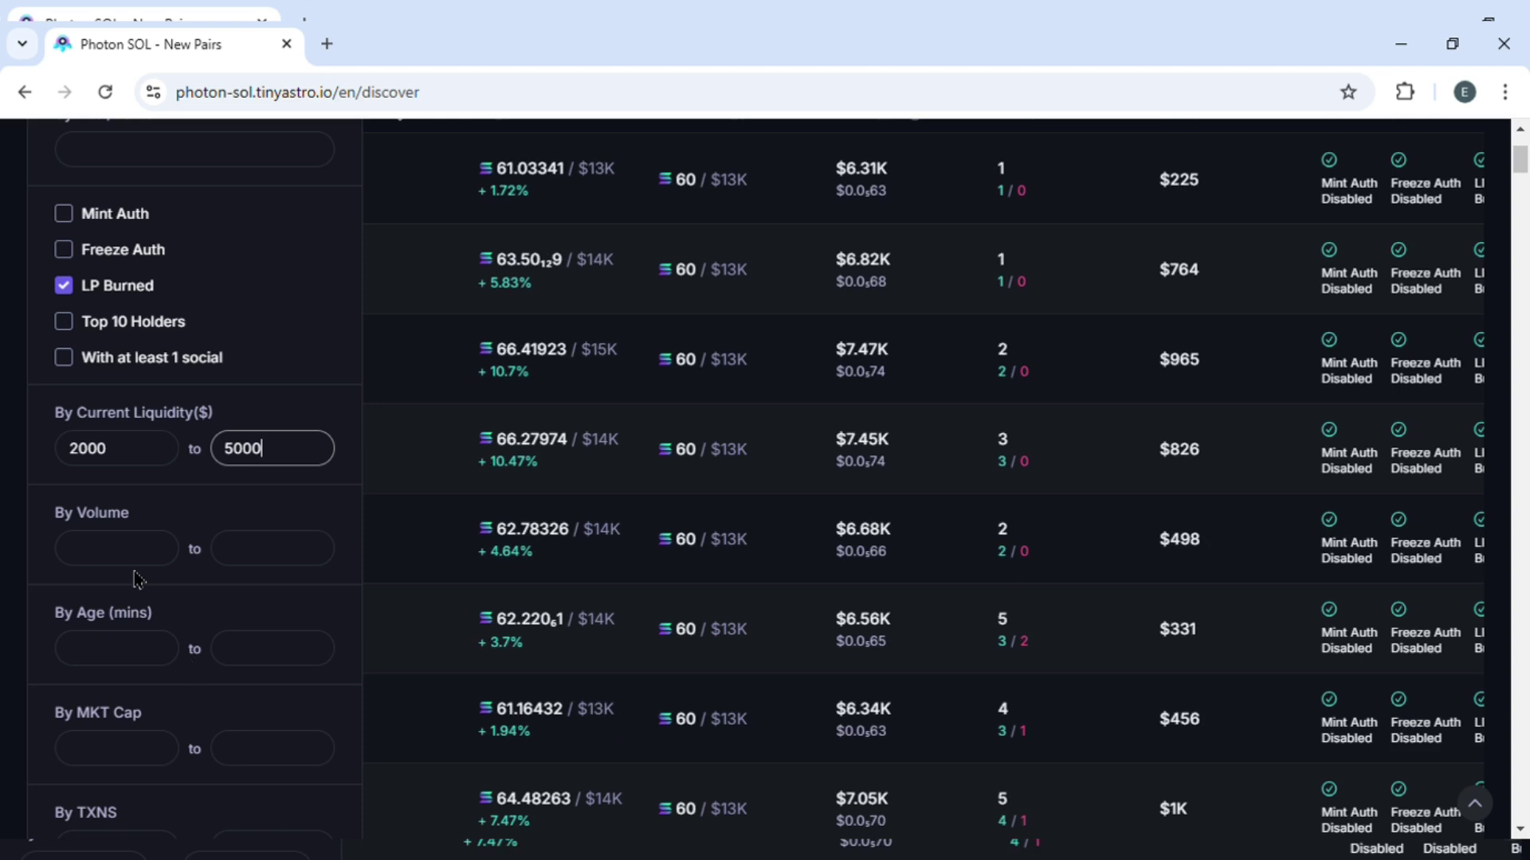
left_click(135, 561)
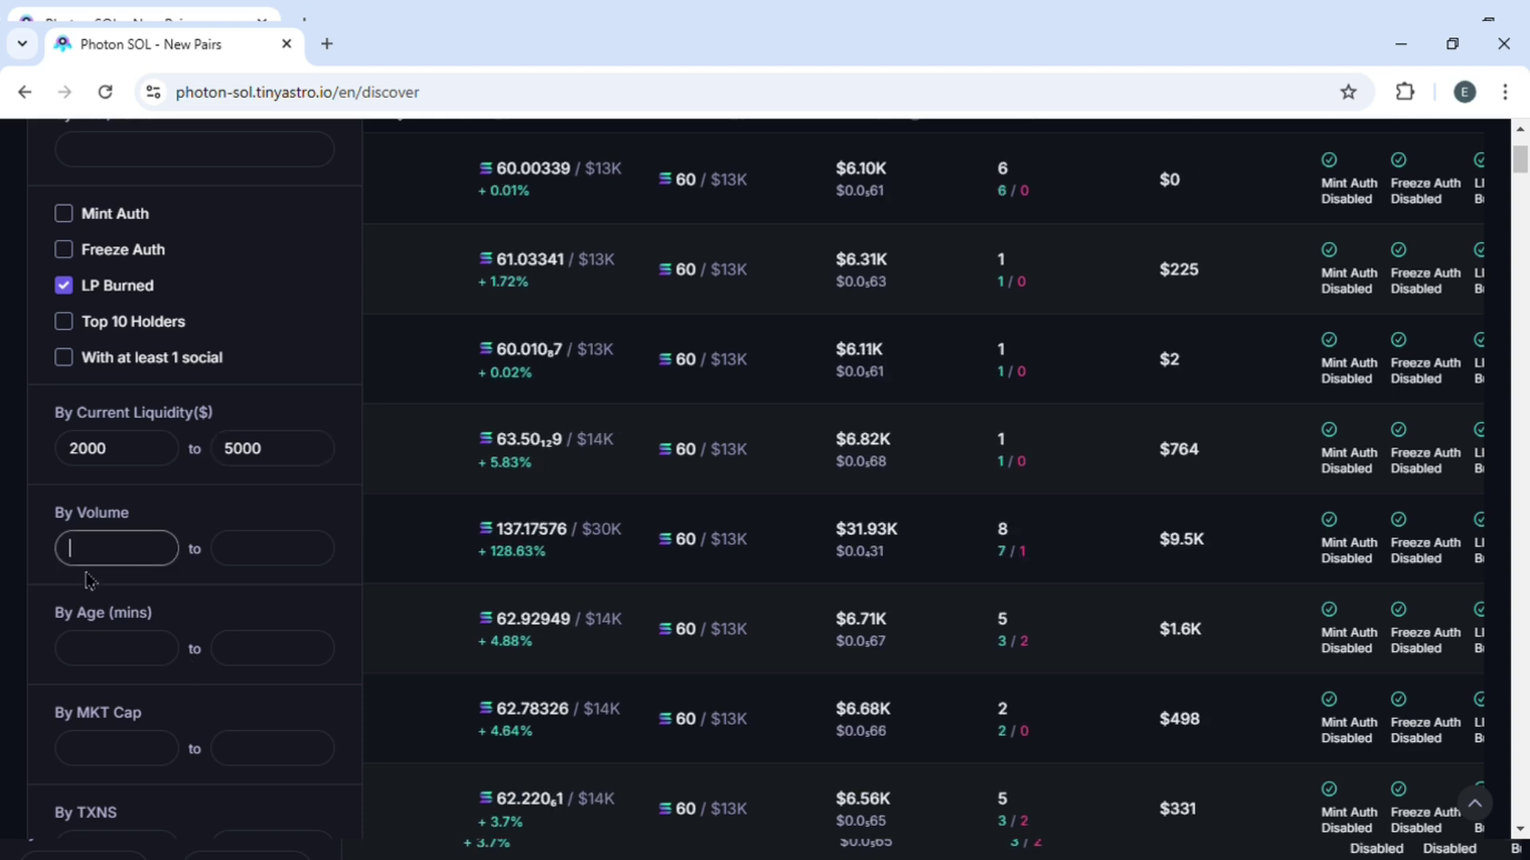
scroll(205, 584, "down", 1)
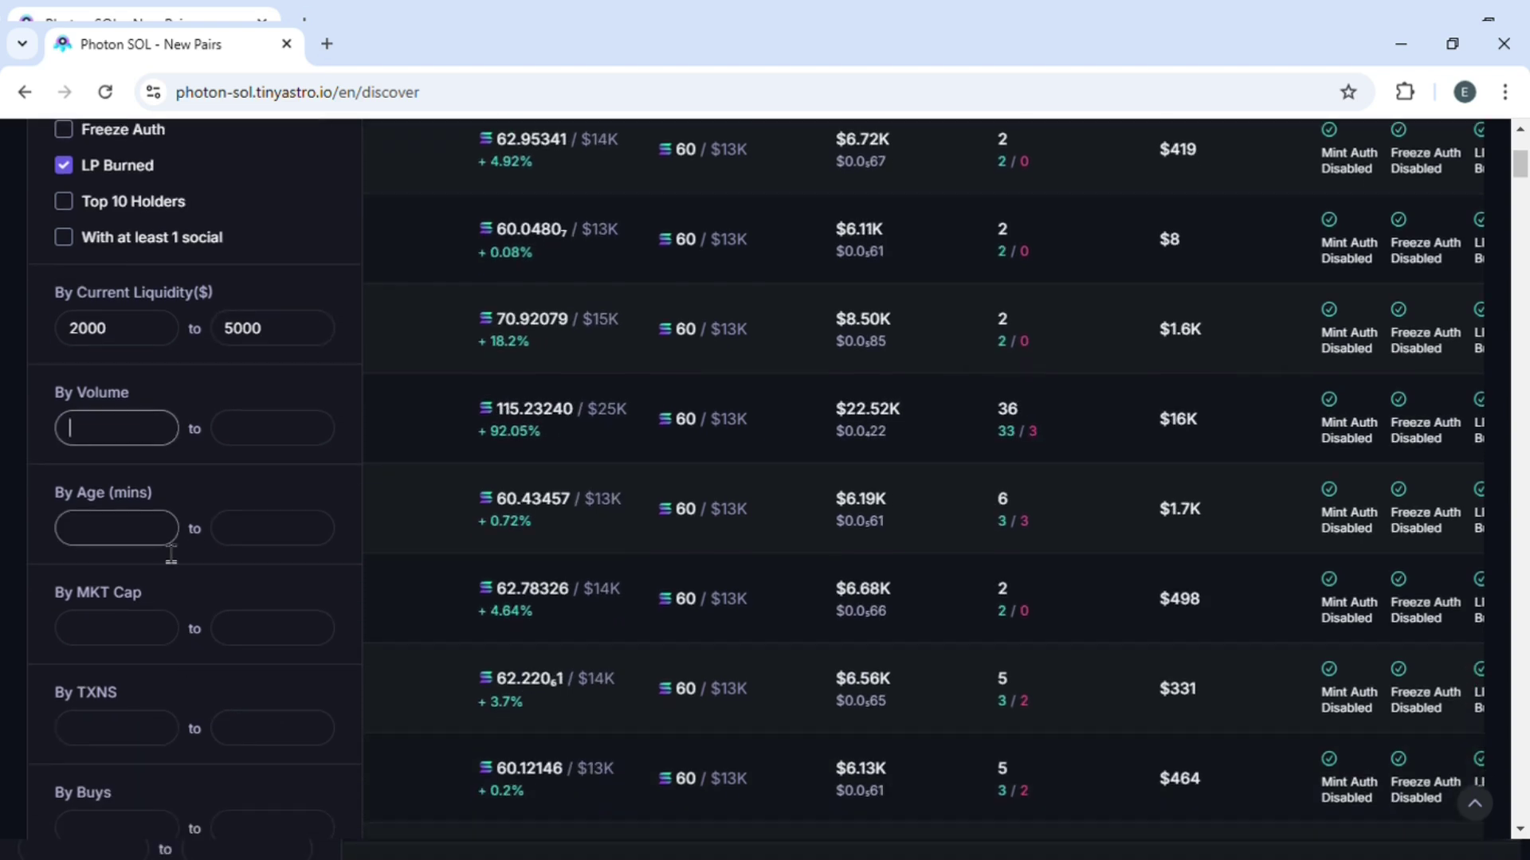
scroll(216, 628, "down", 1)
scroll(216, 627, "down", 2)
scroll(215, 627, "down", 1)
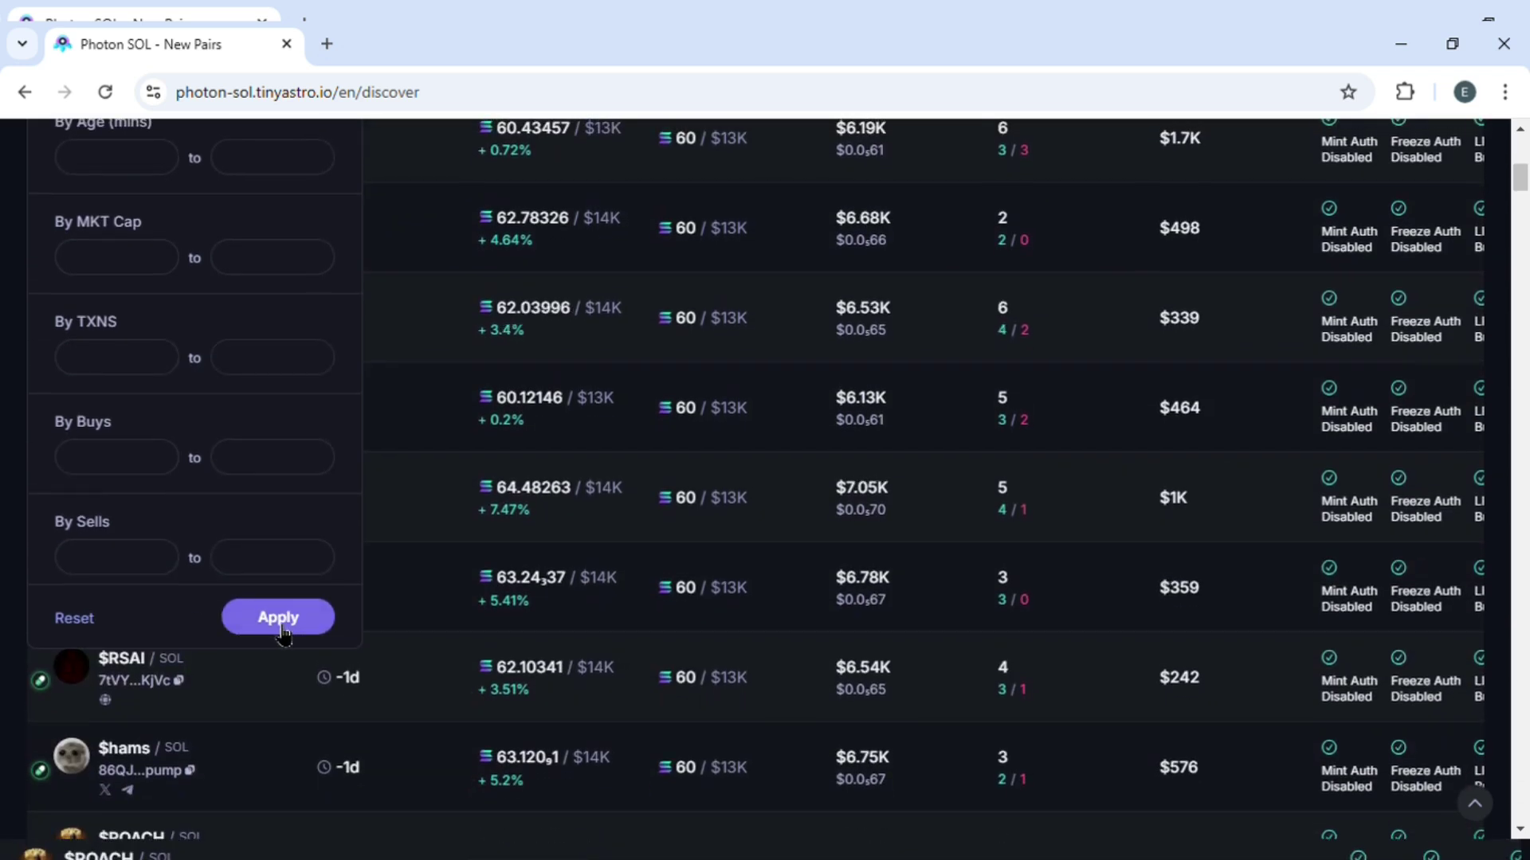
left_click(278, 618)
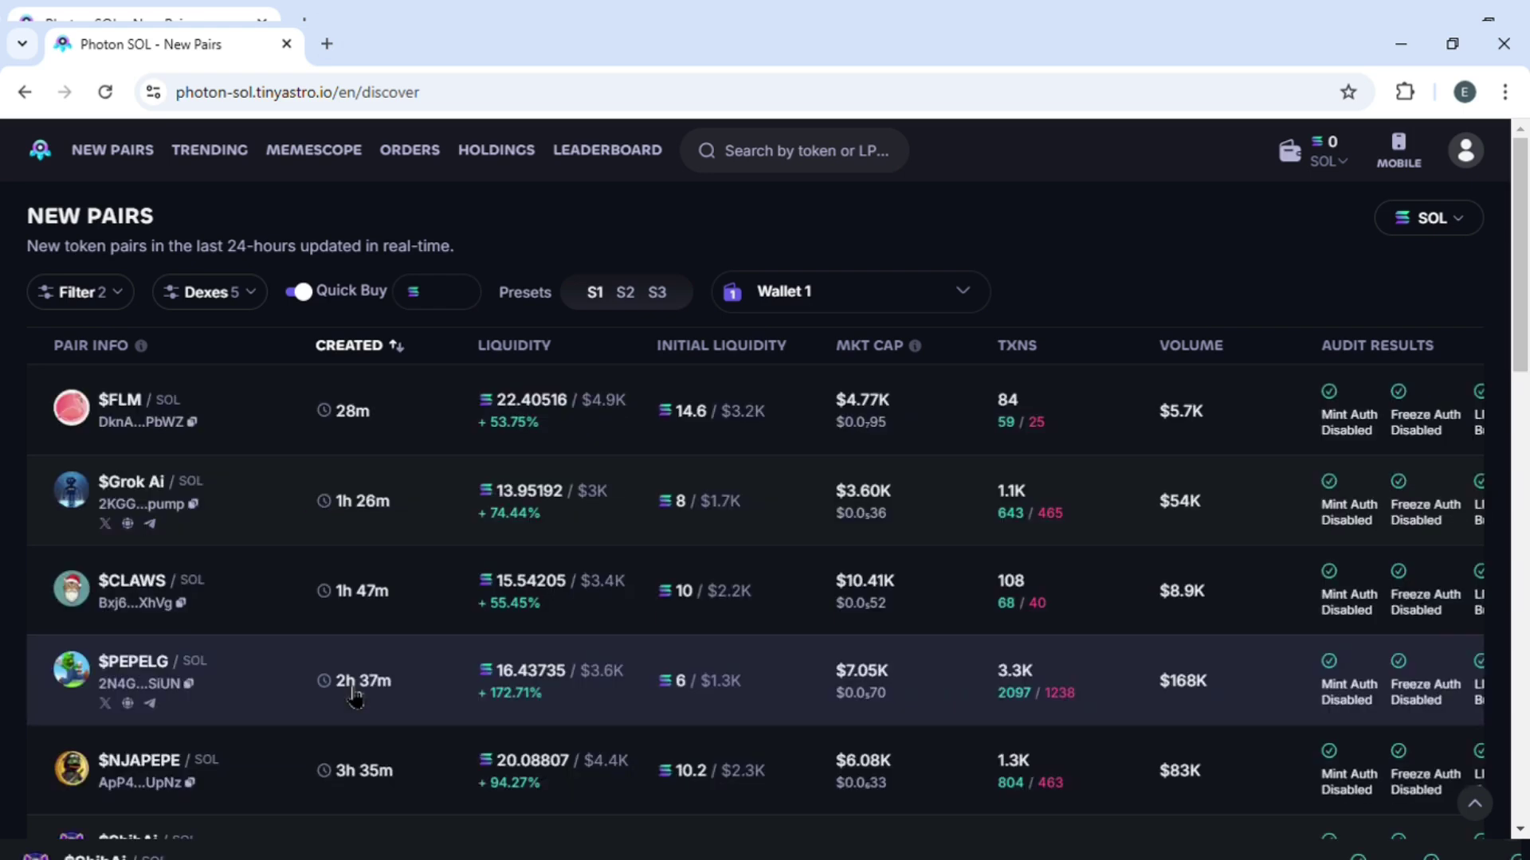
scroll(561, 478, "down", 1)
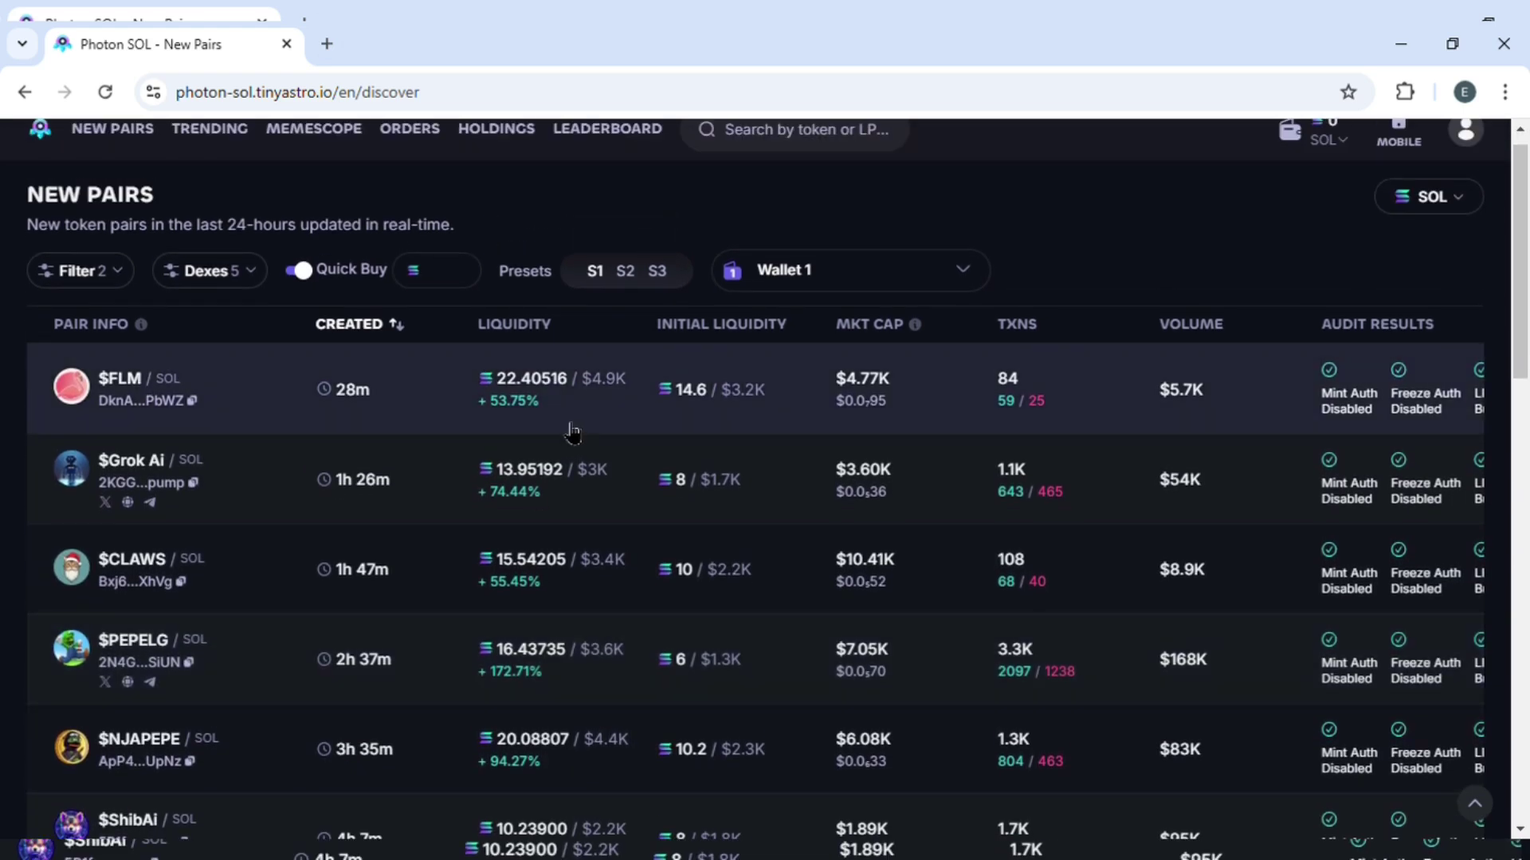
scroll(572, 478, "down", 1)
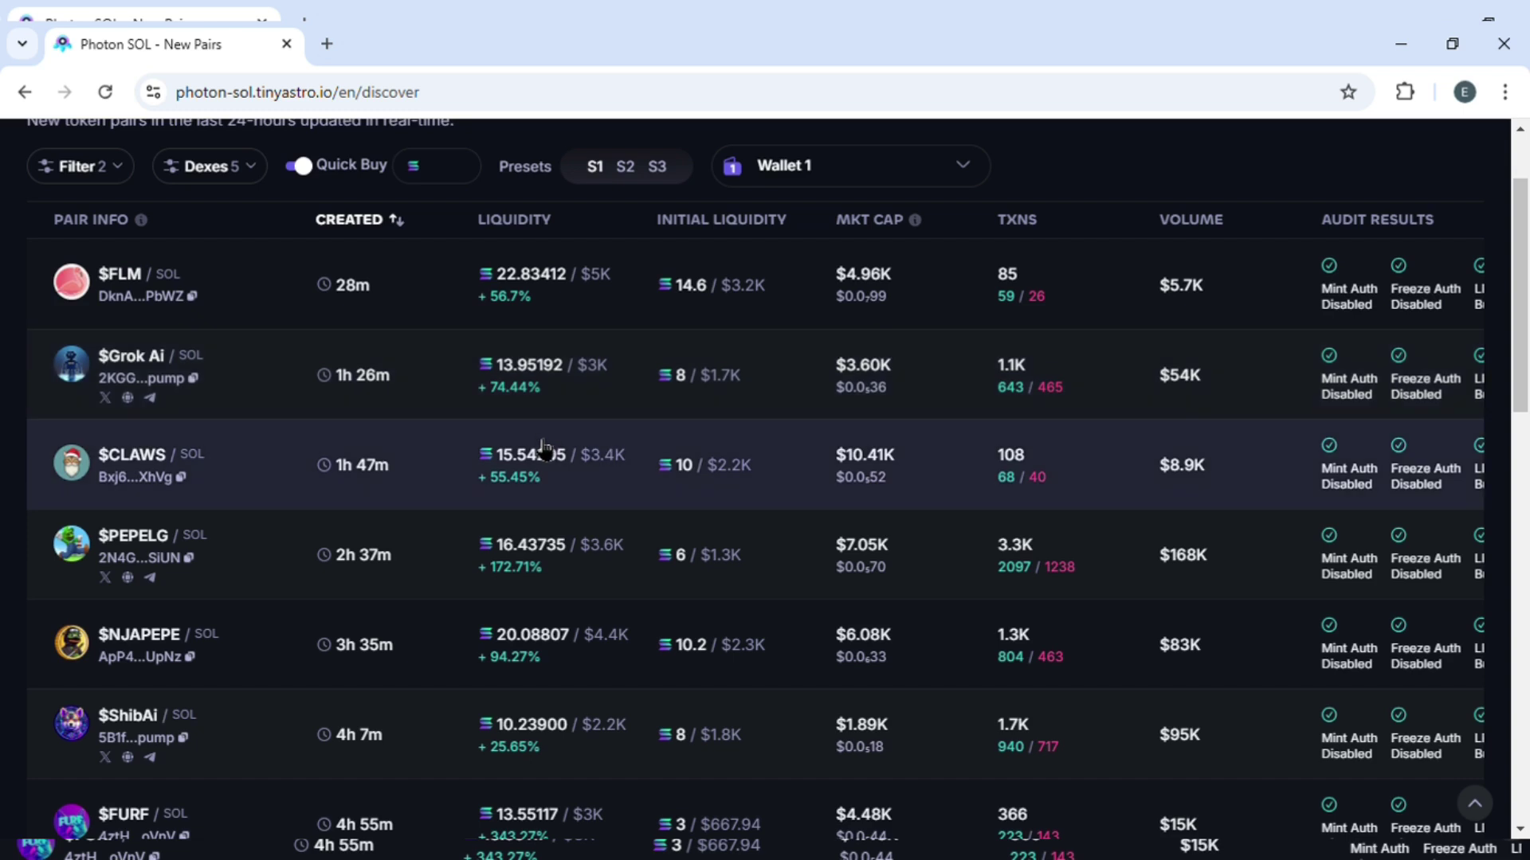
scroll(538, 409, "down", 2)
scroll(538, 409, "up", 4)
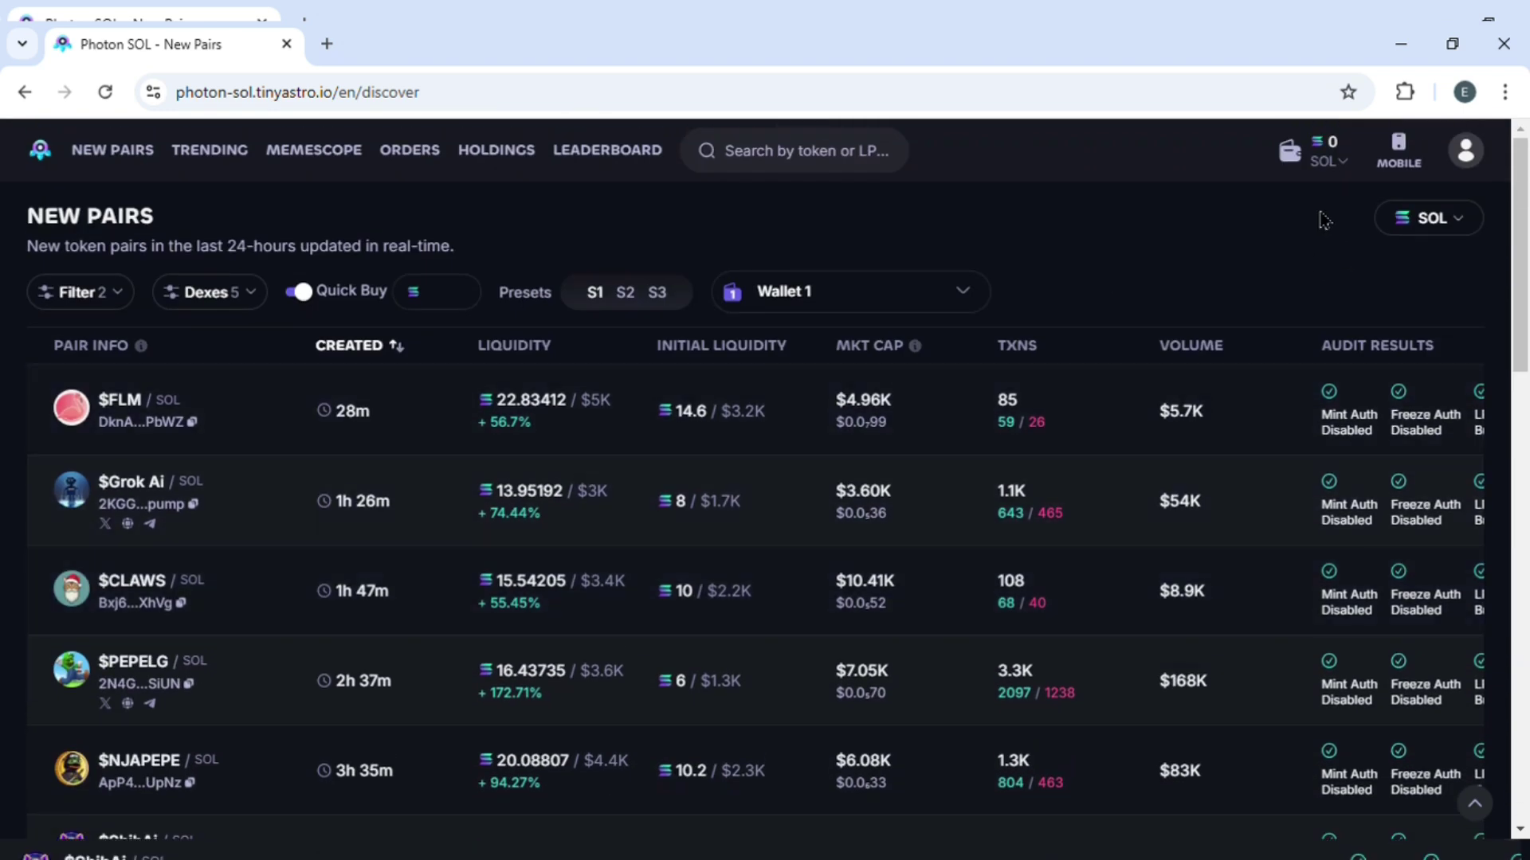
Step: Open the profile dropdown in the top-right corner
left_click(1466, 150)
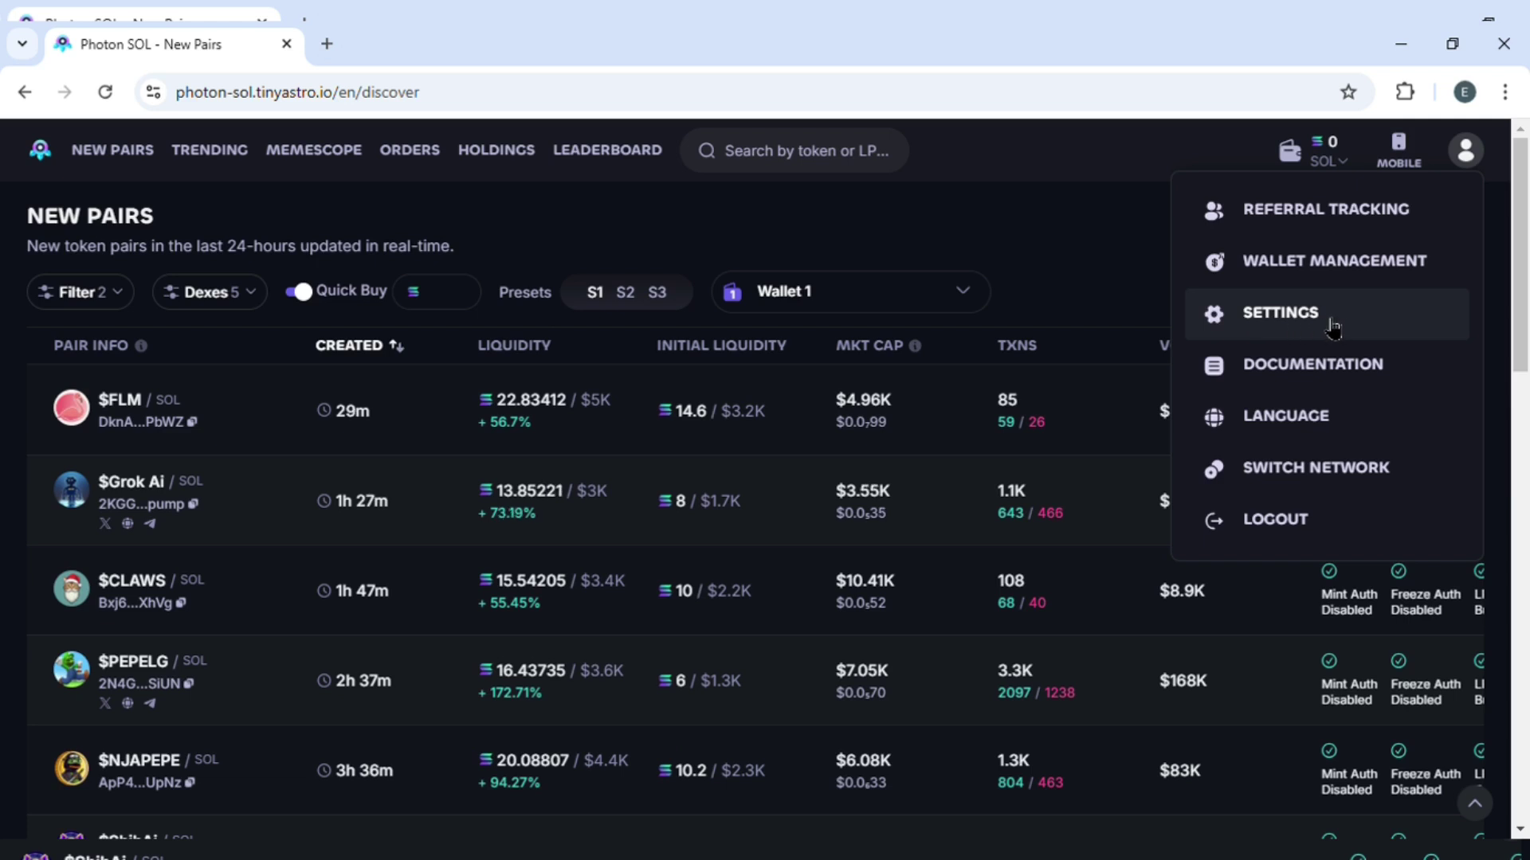
Step: In Settings, change the Quick Buy S1 preset slippage from 20.0% to 10.0%
left_click(1333, 326)
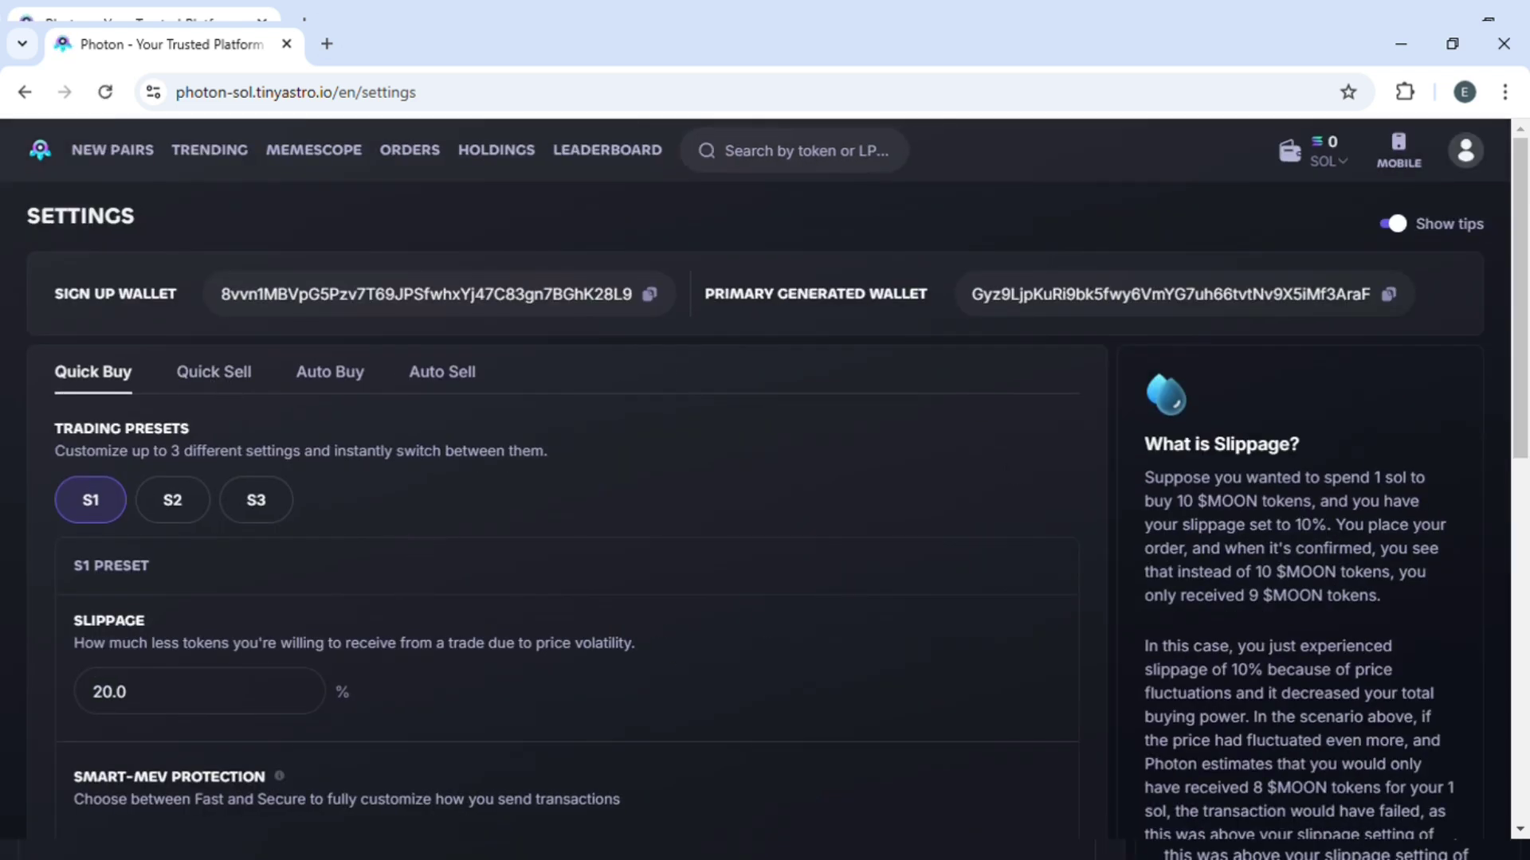
scroll(538, 538, "down", 1)
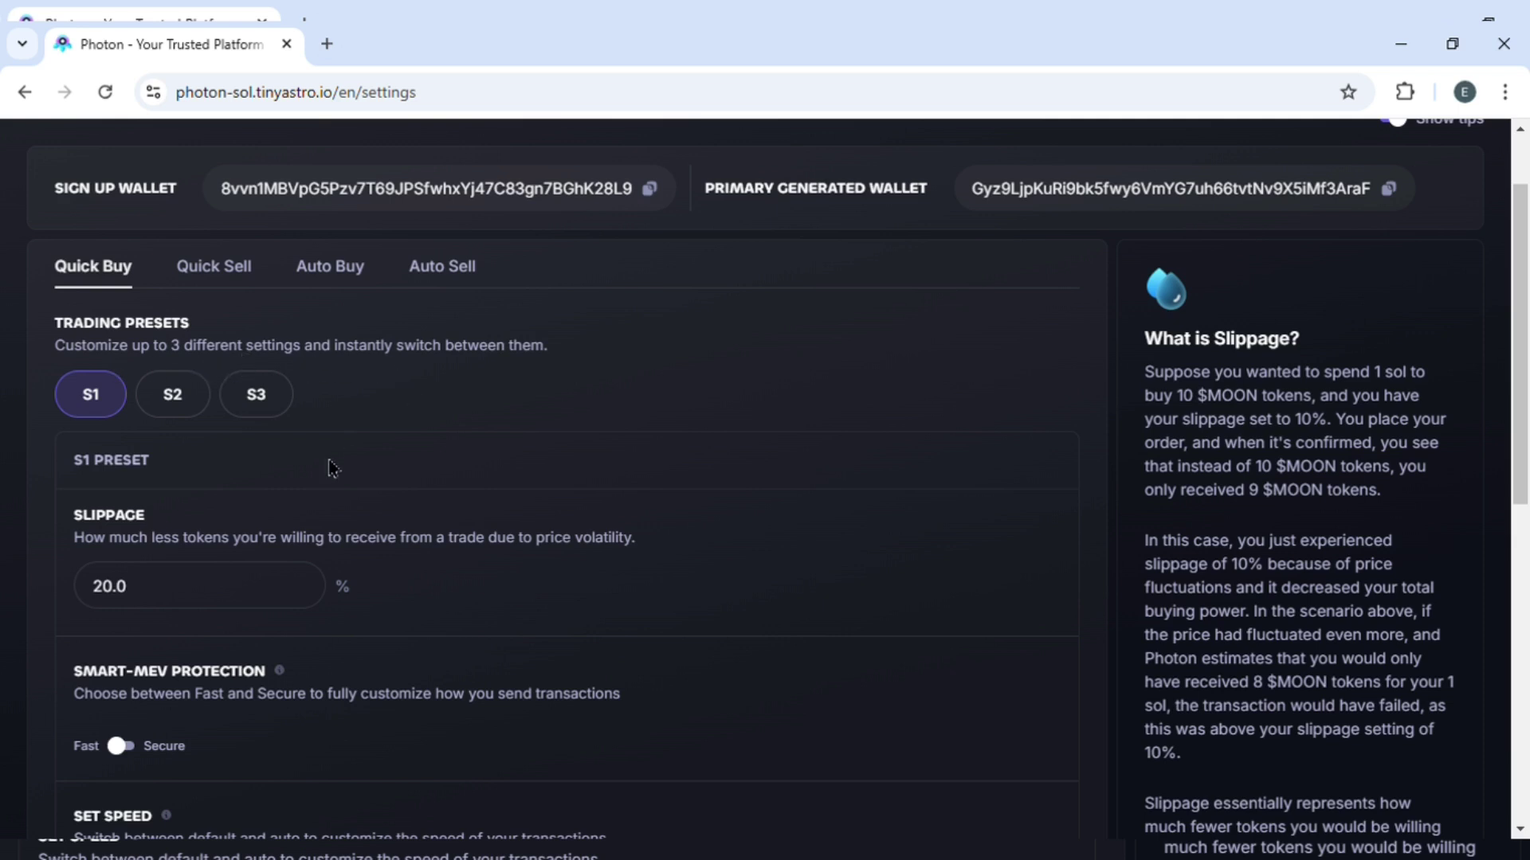
left_click(172, 395)
left_click(257, 395)
left_click(108, 397)
scroll(258, 593, "down", 1)
scroll(257, 594, "down", 1)
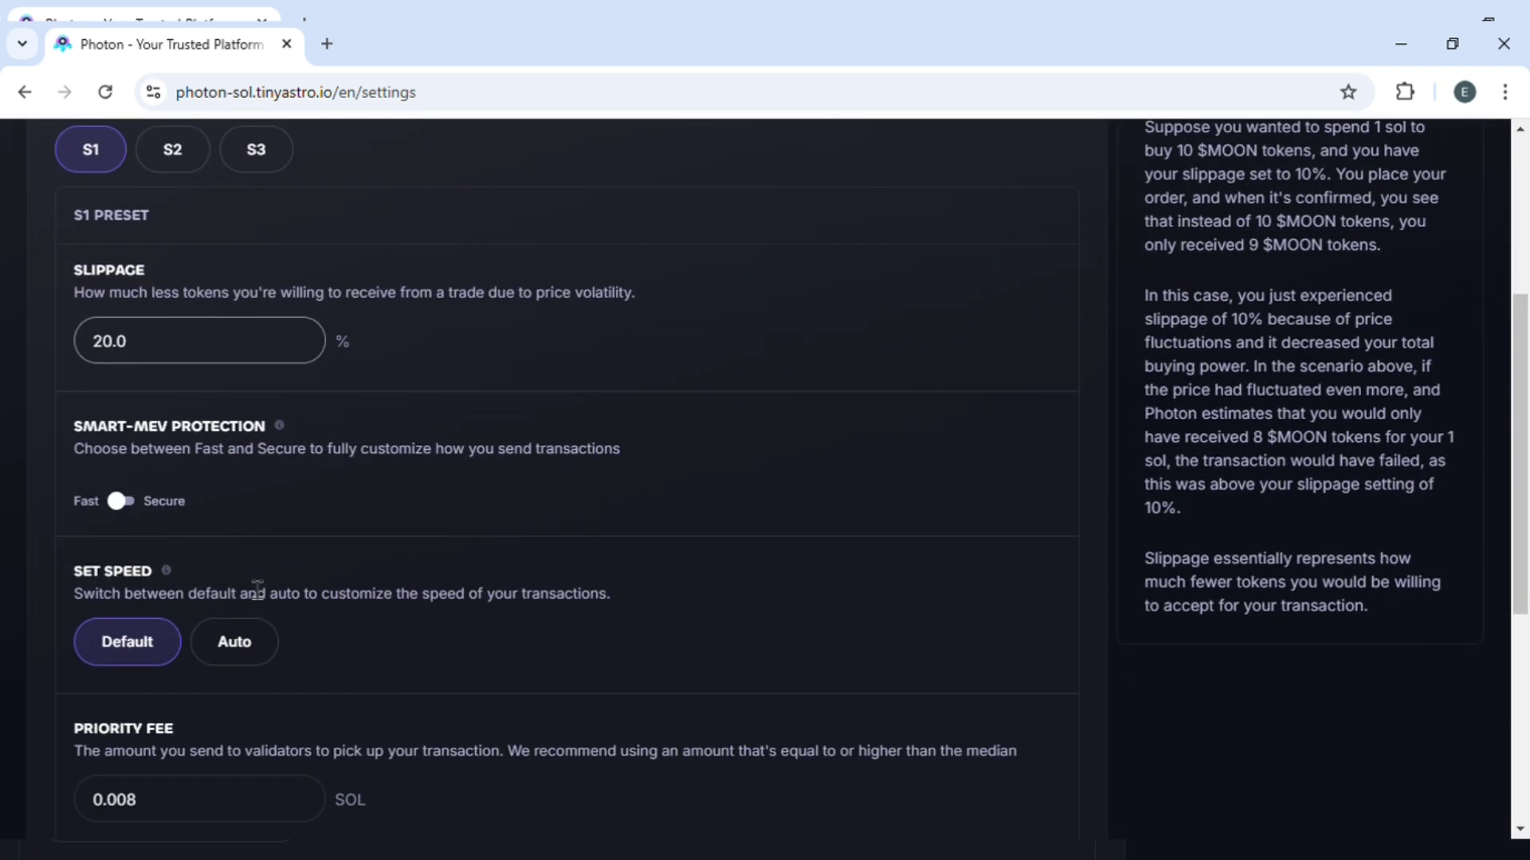
left_click(142, 345)
type("10")
left_click(225, 425)
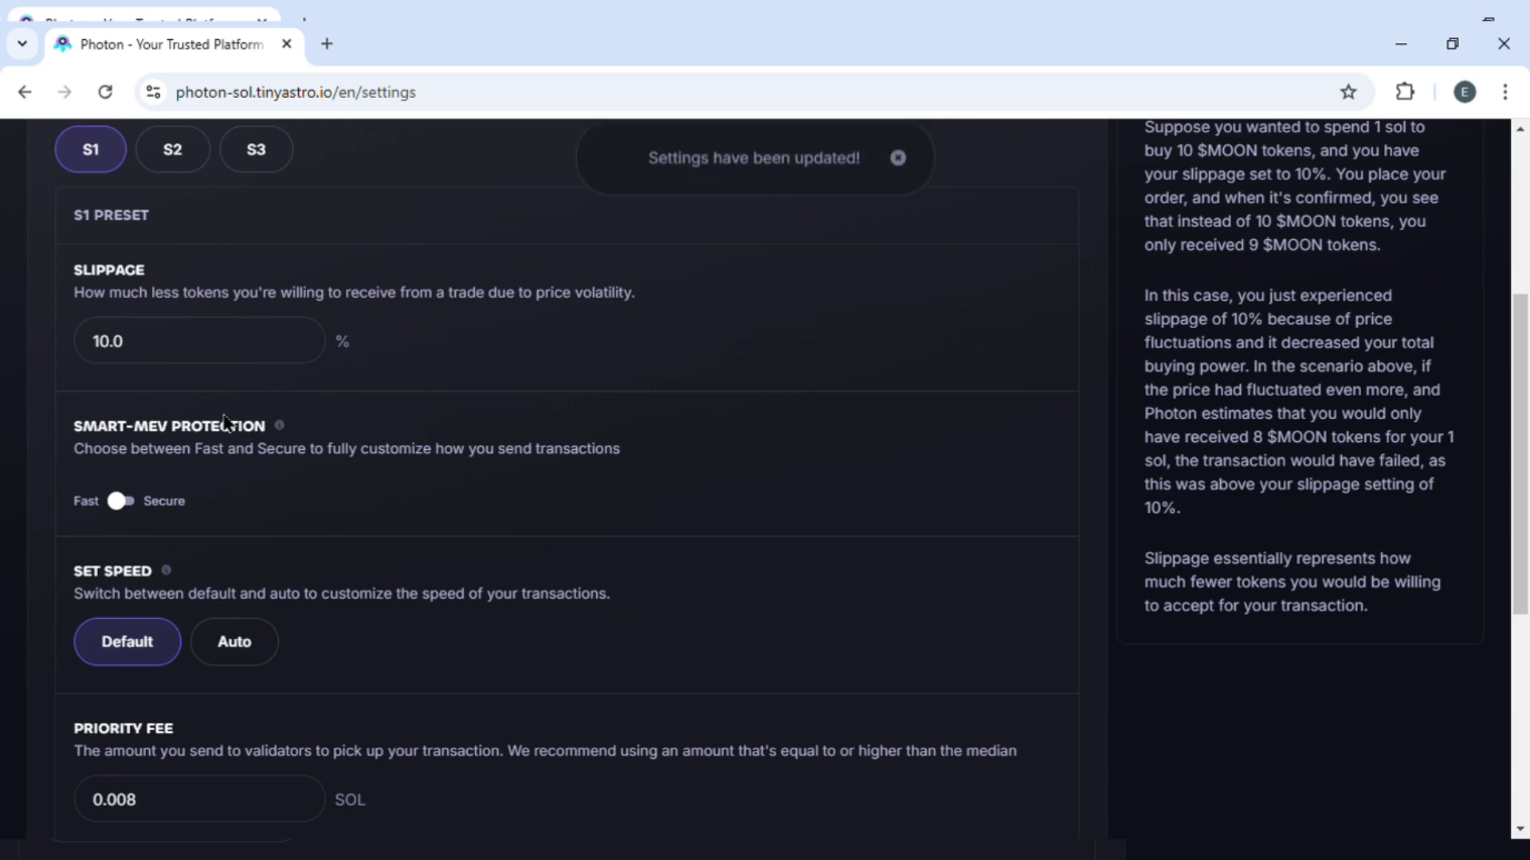
scroll(224, 424, "down", 1)
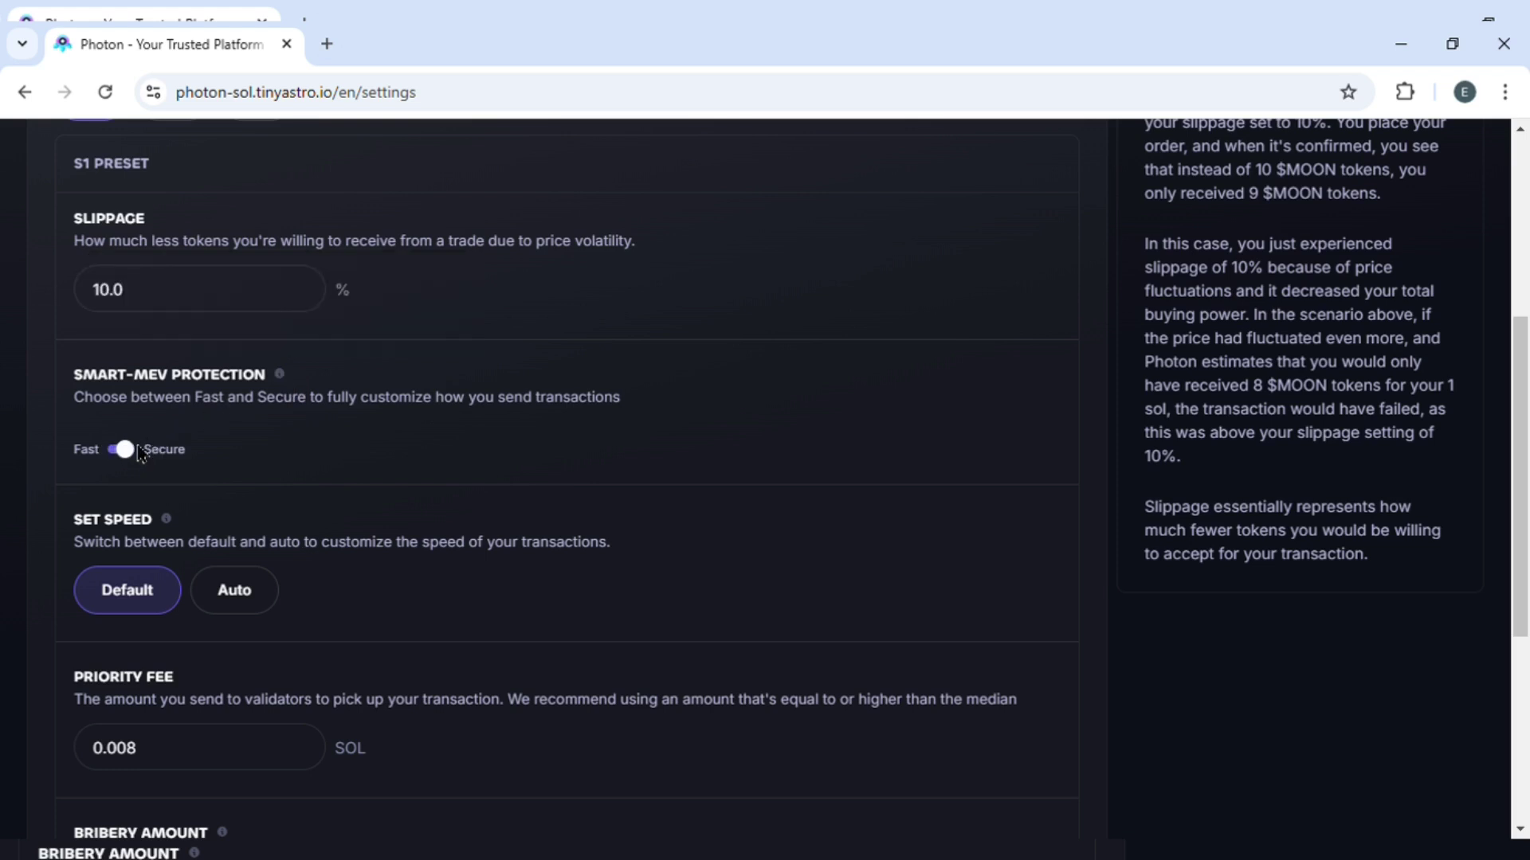
scroll(197, 460, "down", 1)
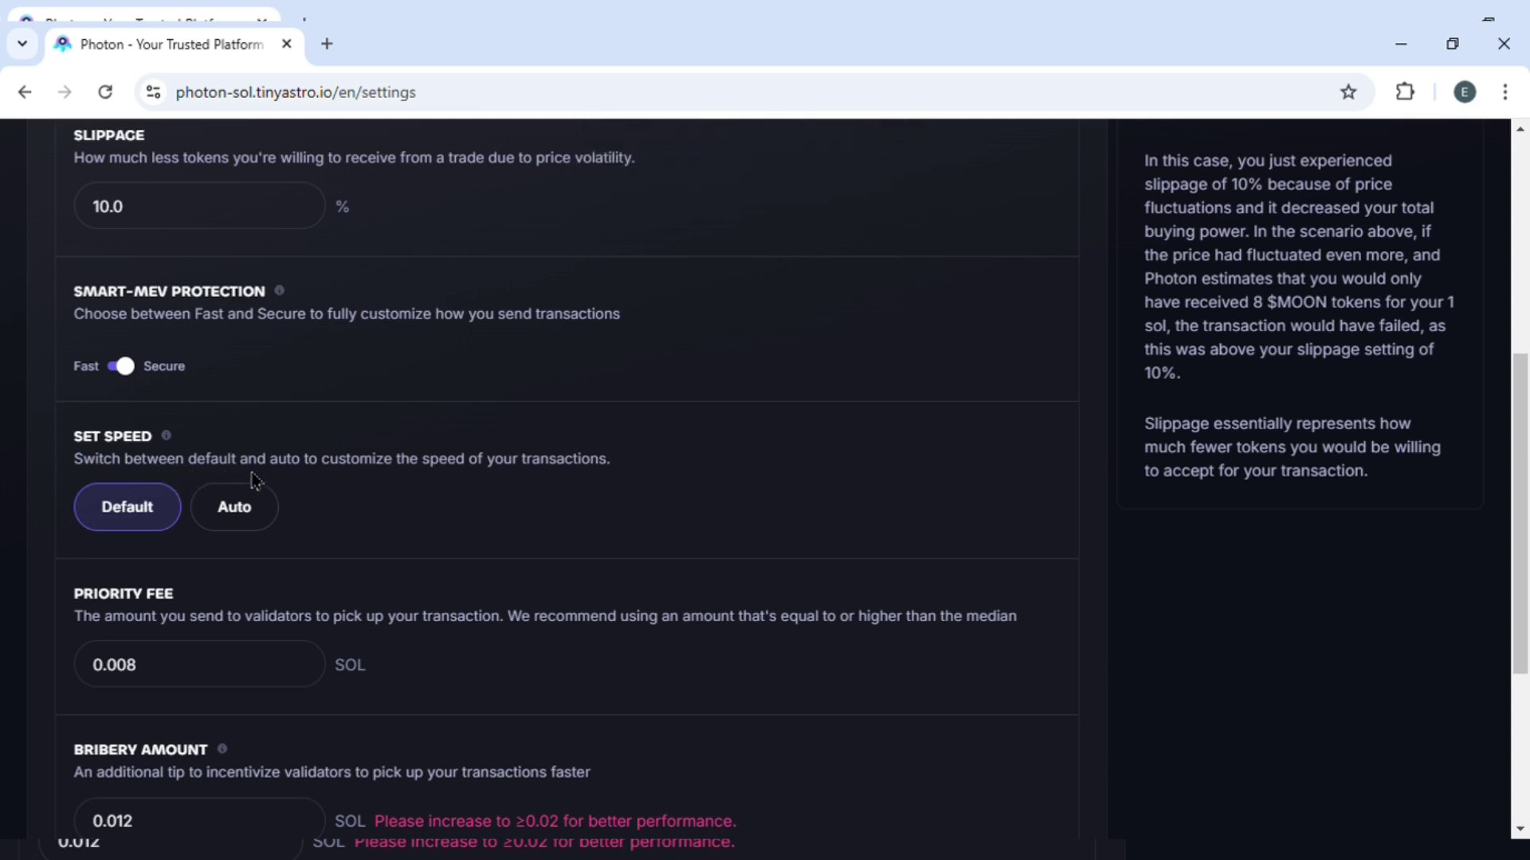
scroll(275, 615, "down", 2)
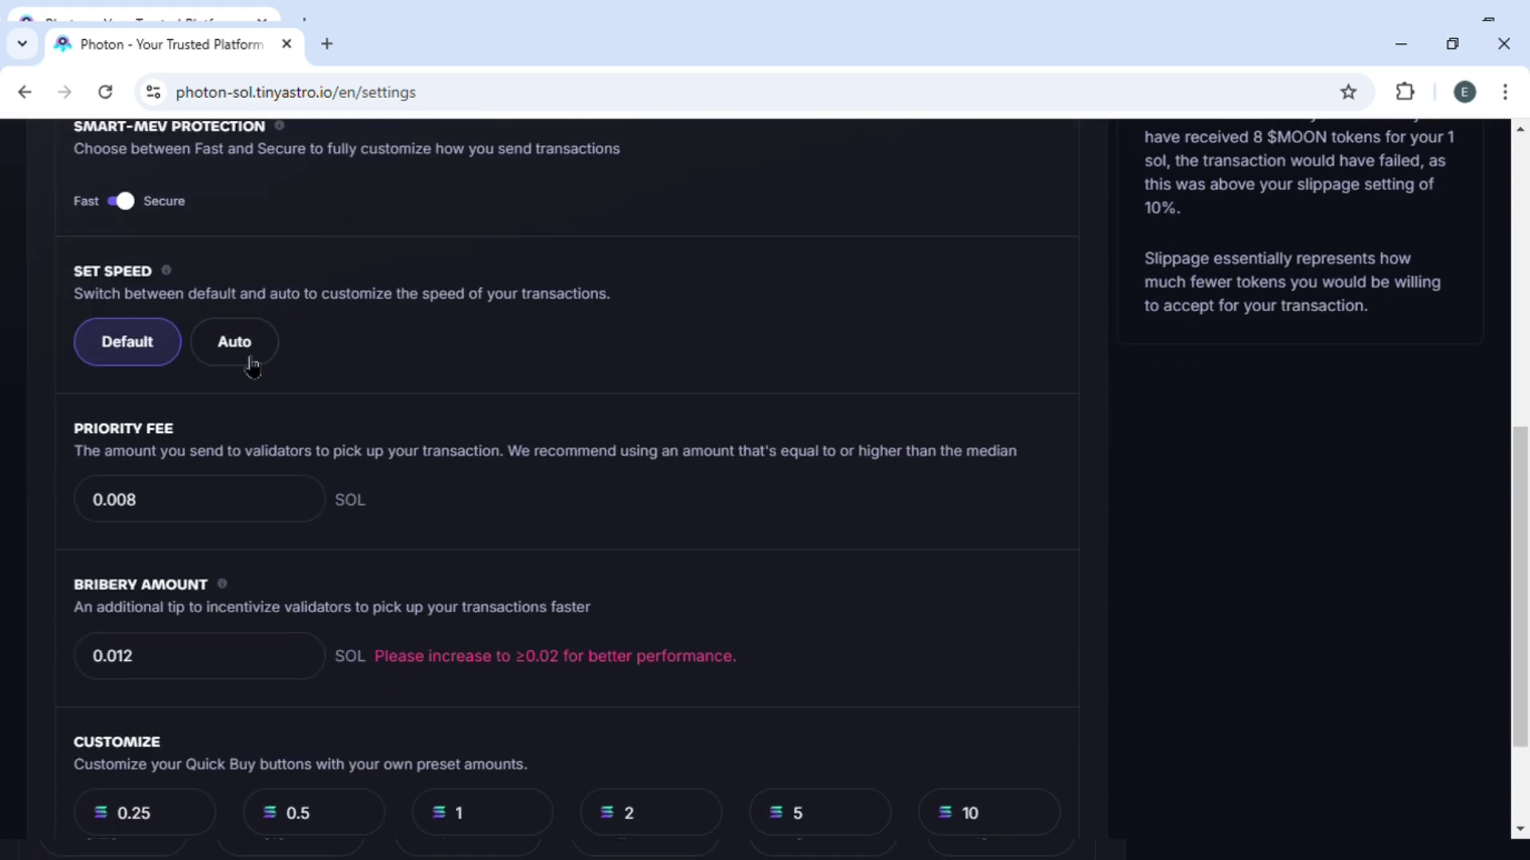
Step: Give Quick Buy S1 Secure Smart-MEV and Auto speed, then save the settings
left_click(243, 349)
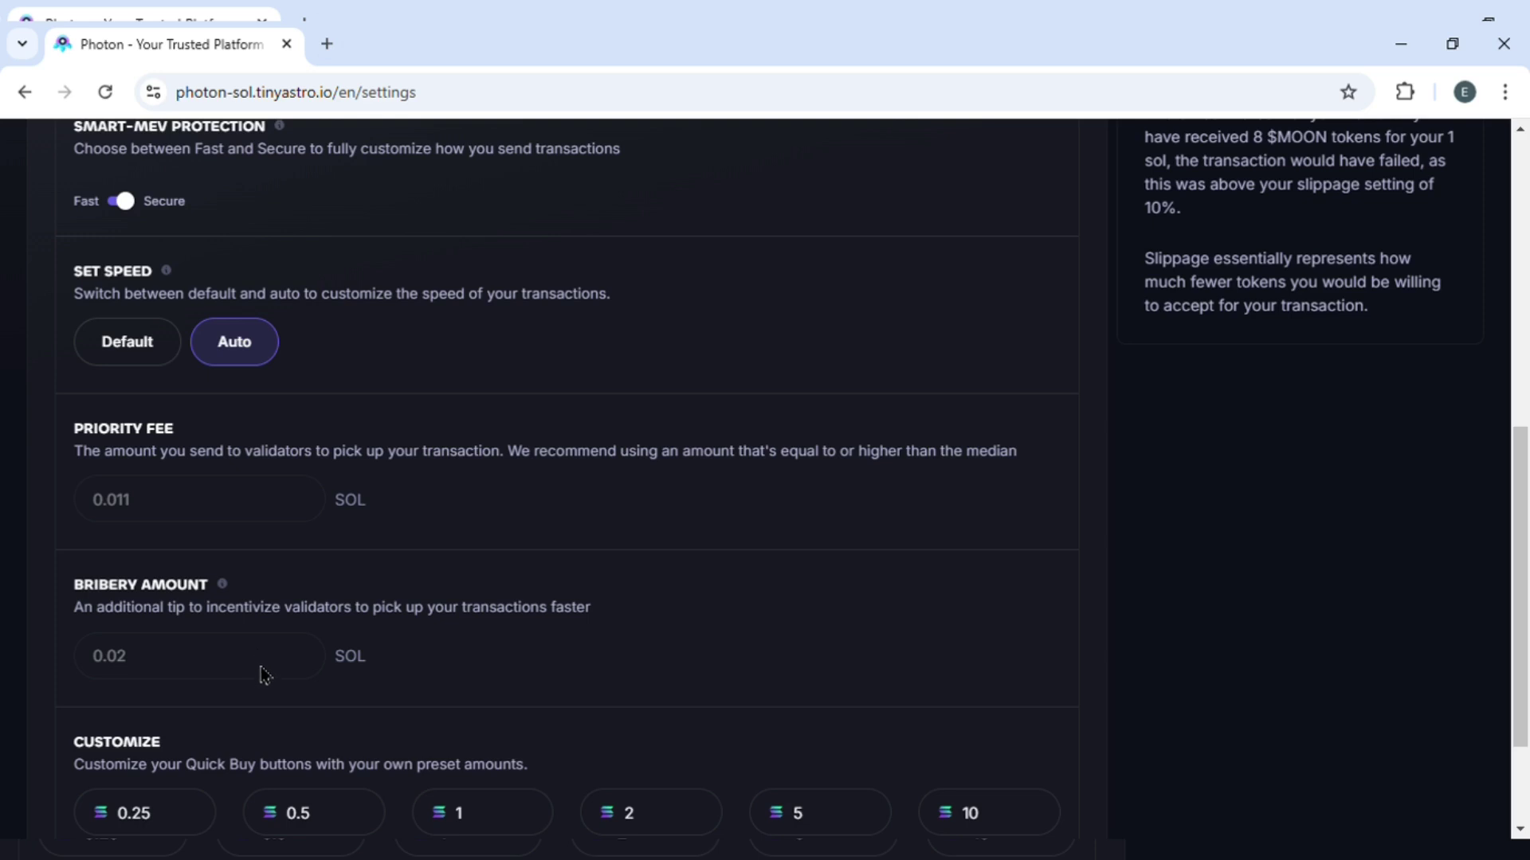
scroll(264, 674, "down", 2)
left_click(180, 654)
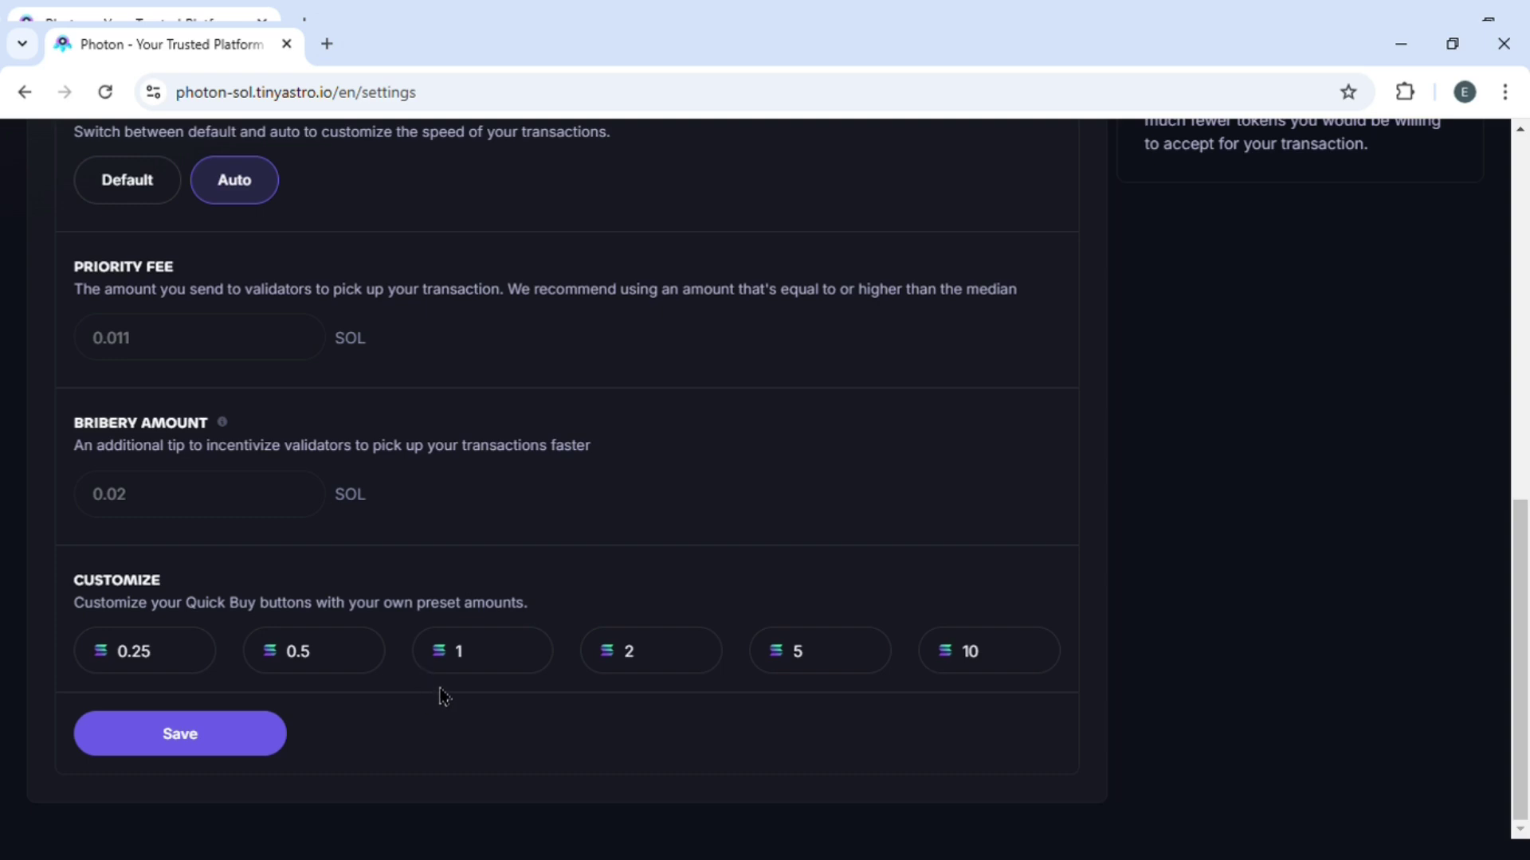
scroll(440, 693, "up", 1)
scroll(440, 693, "down", 1)
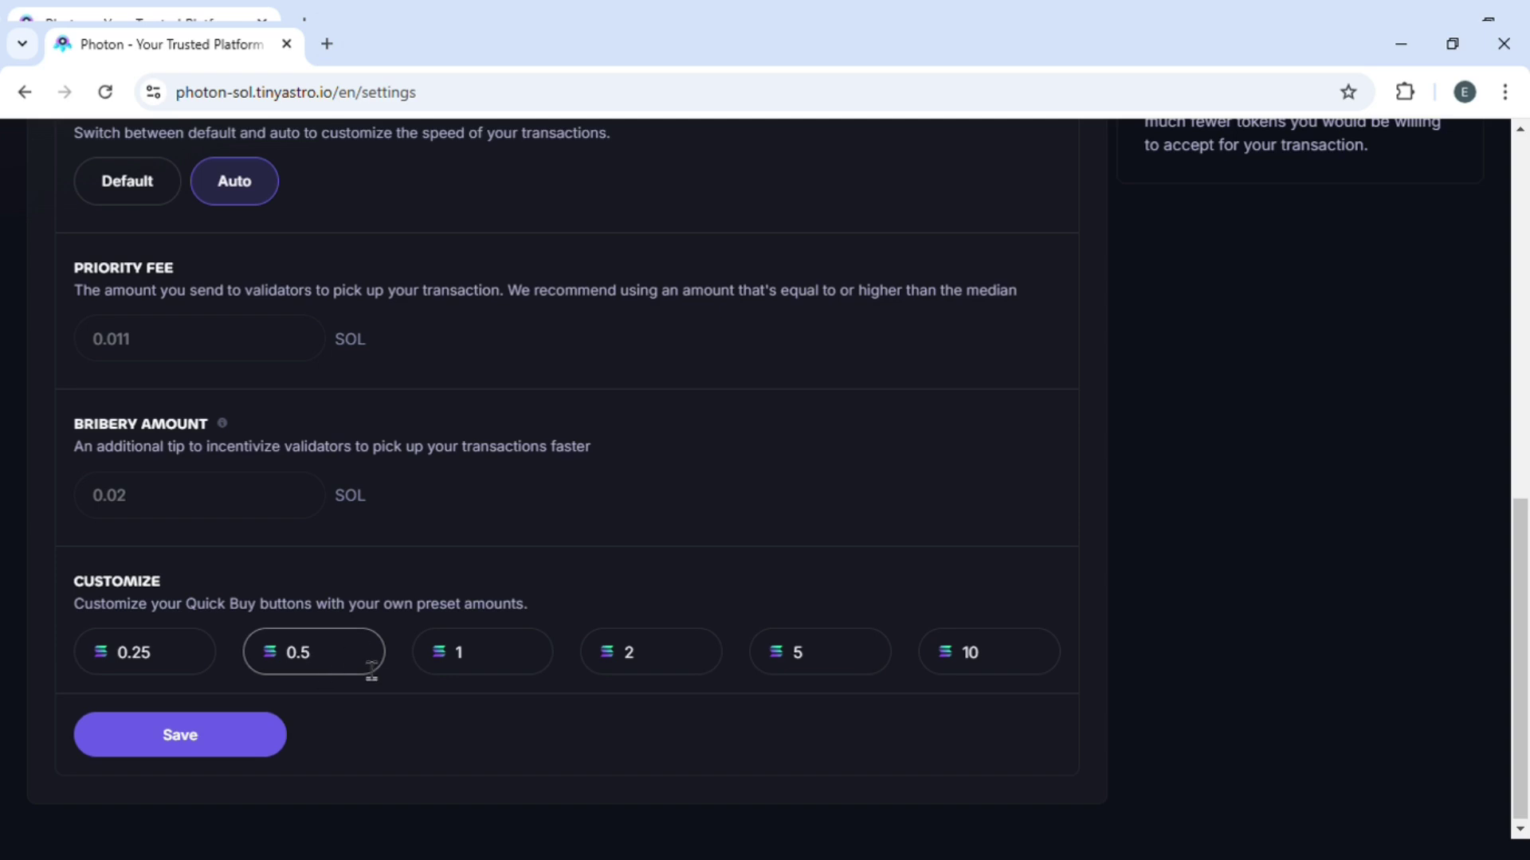
left_click(228, 734)
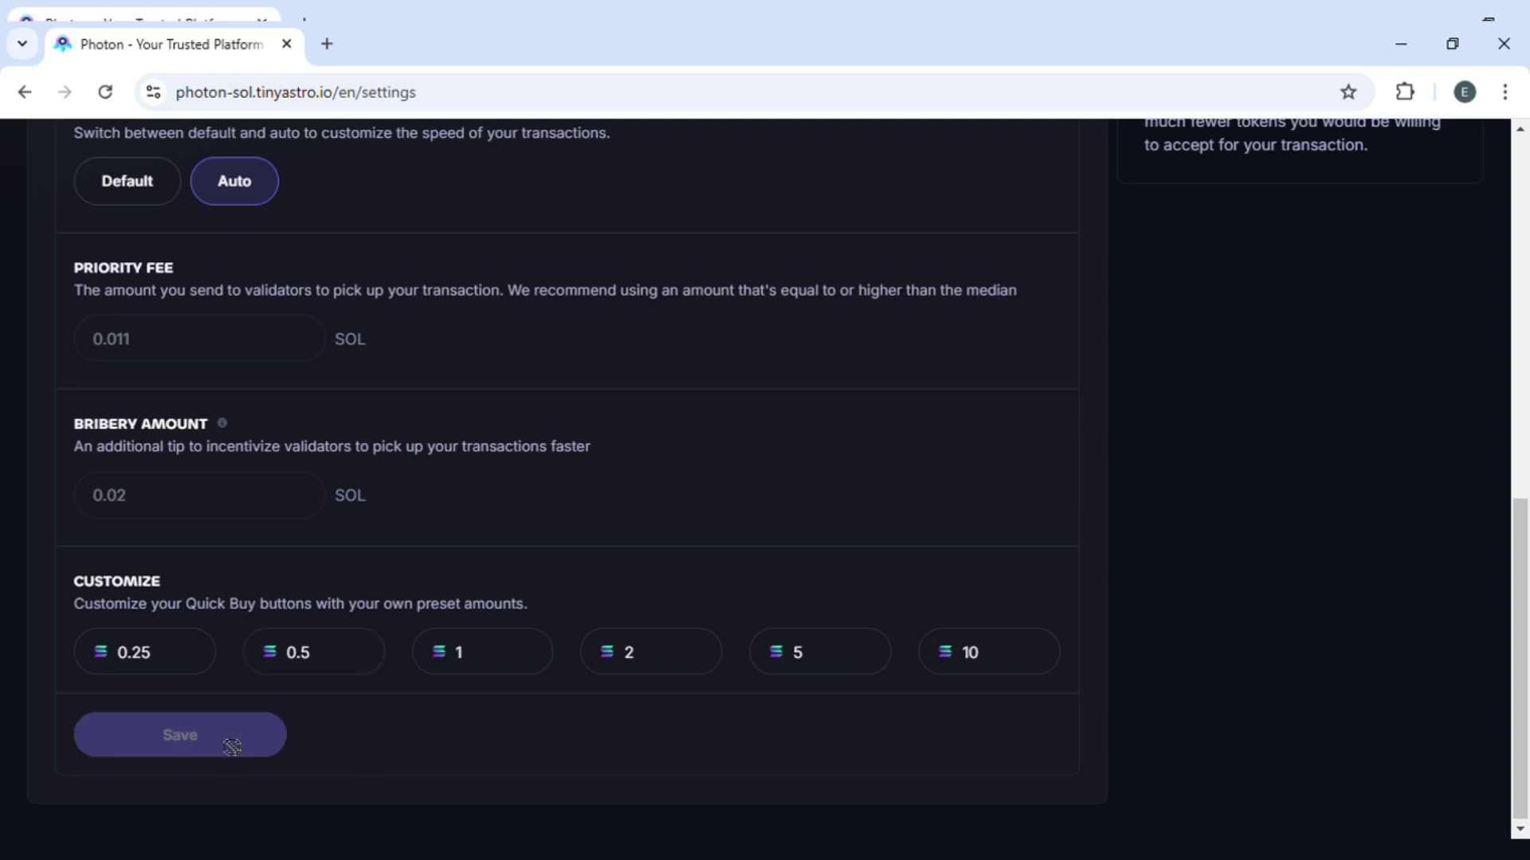
scroll(469, 503, "up", 1)
scroll(468, 502, "up", 8)
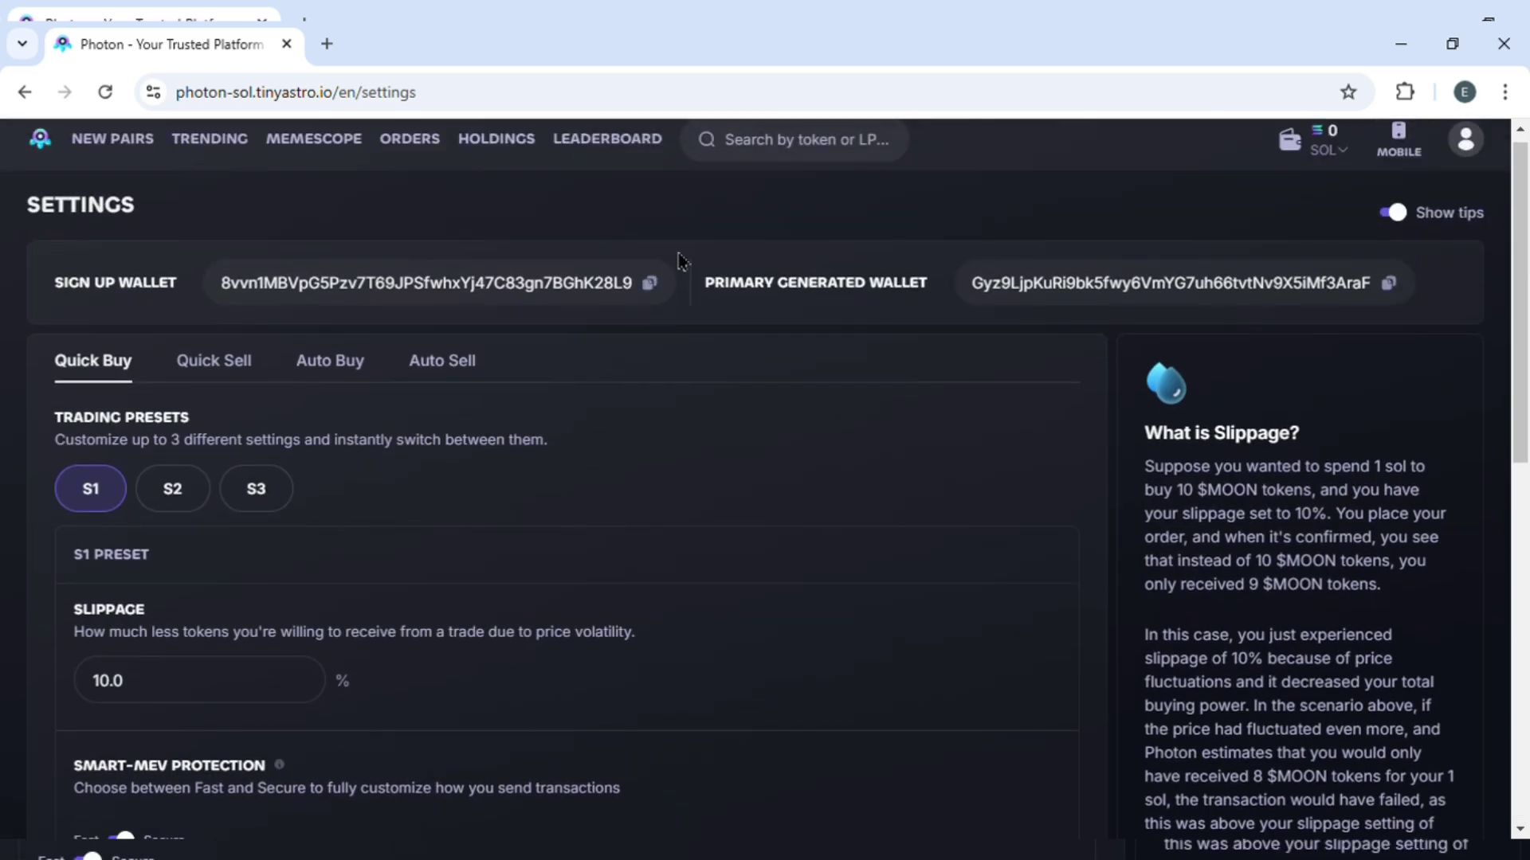
Step: Set Quick Sell S1 to 10.0% slippage, Secure Smart-MEV and Auto speed
left_click(215, 360)
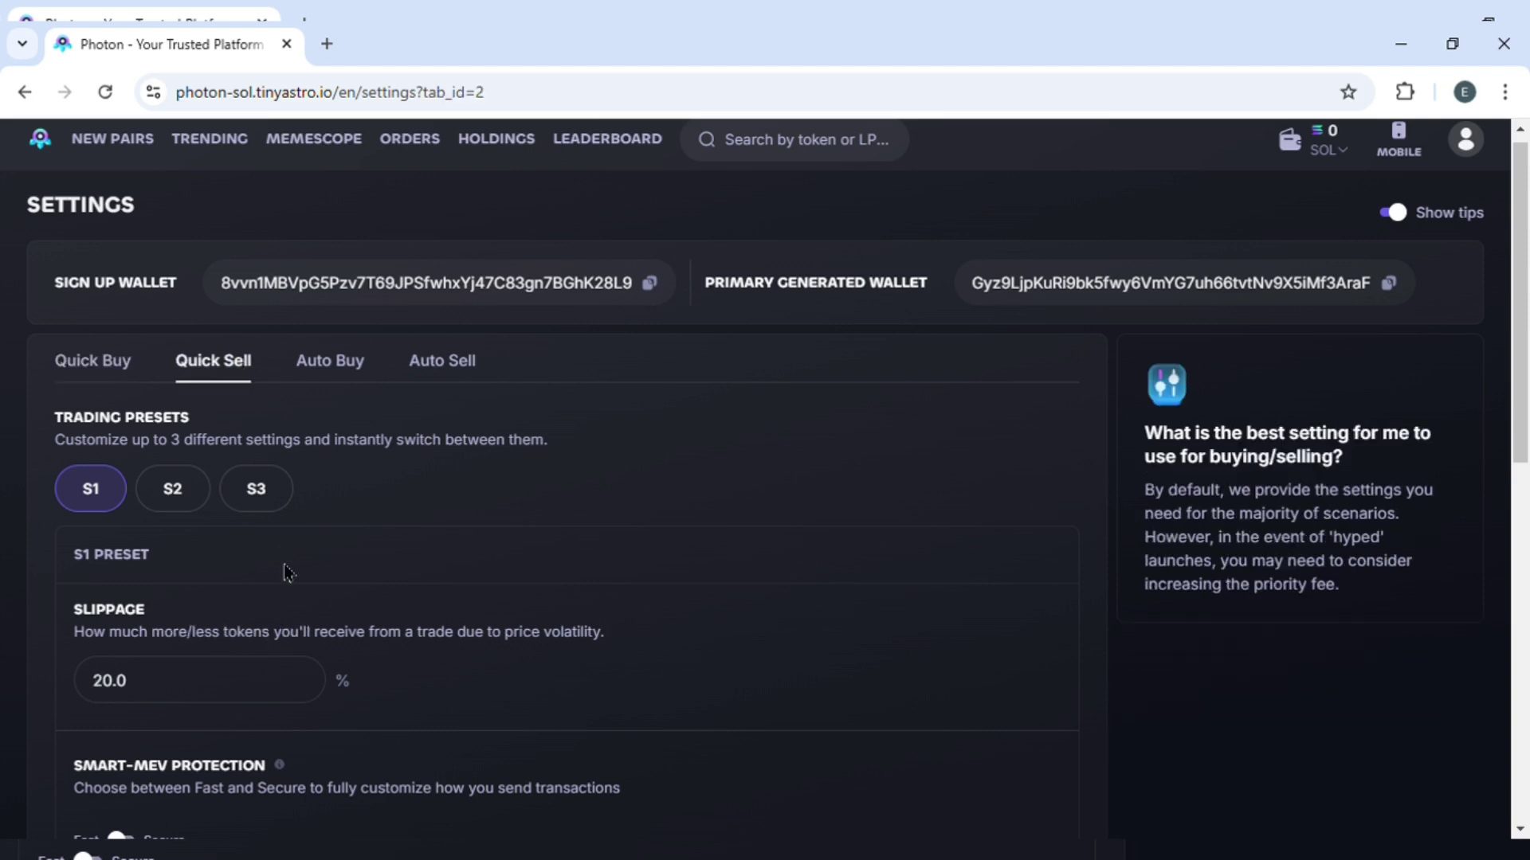
scroll(278, 594, "down", 2)
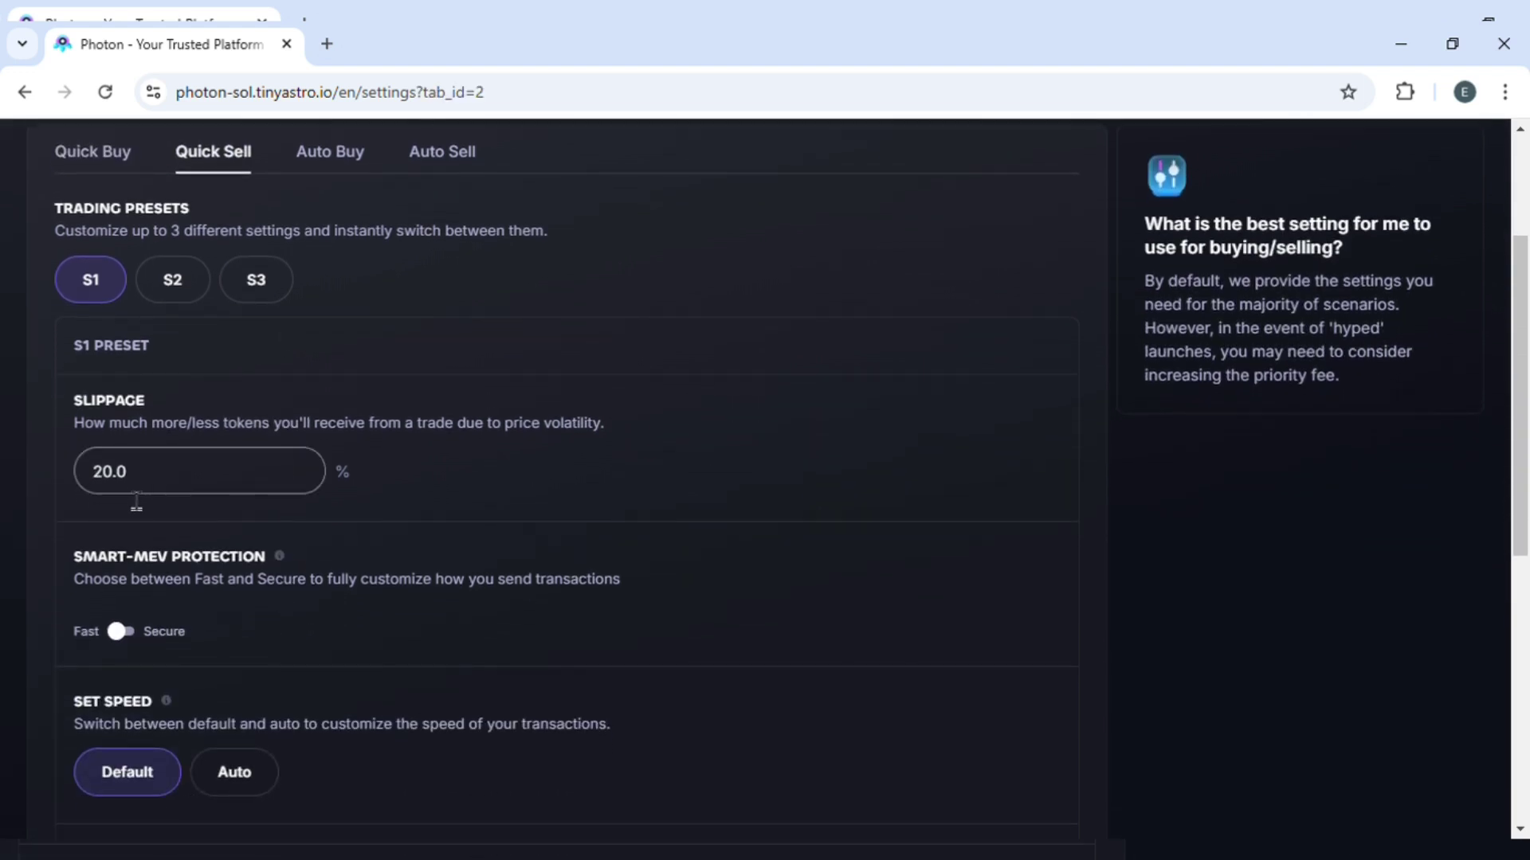
key("BackSpace")
type("1")
left_click(120, 631)
scroll(132, 639, "down", 2)
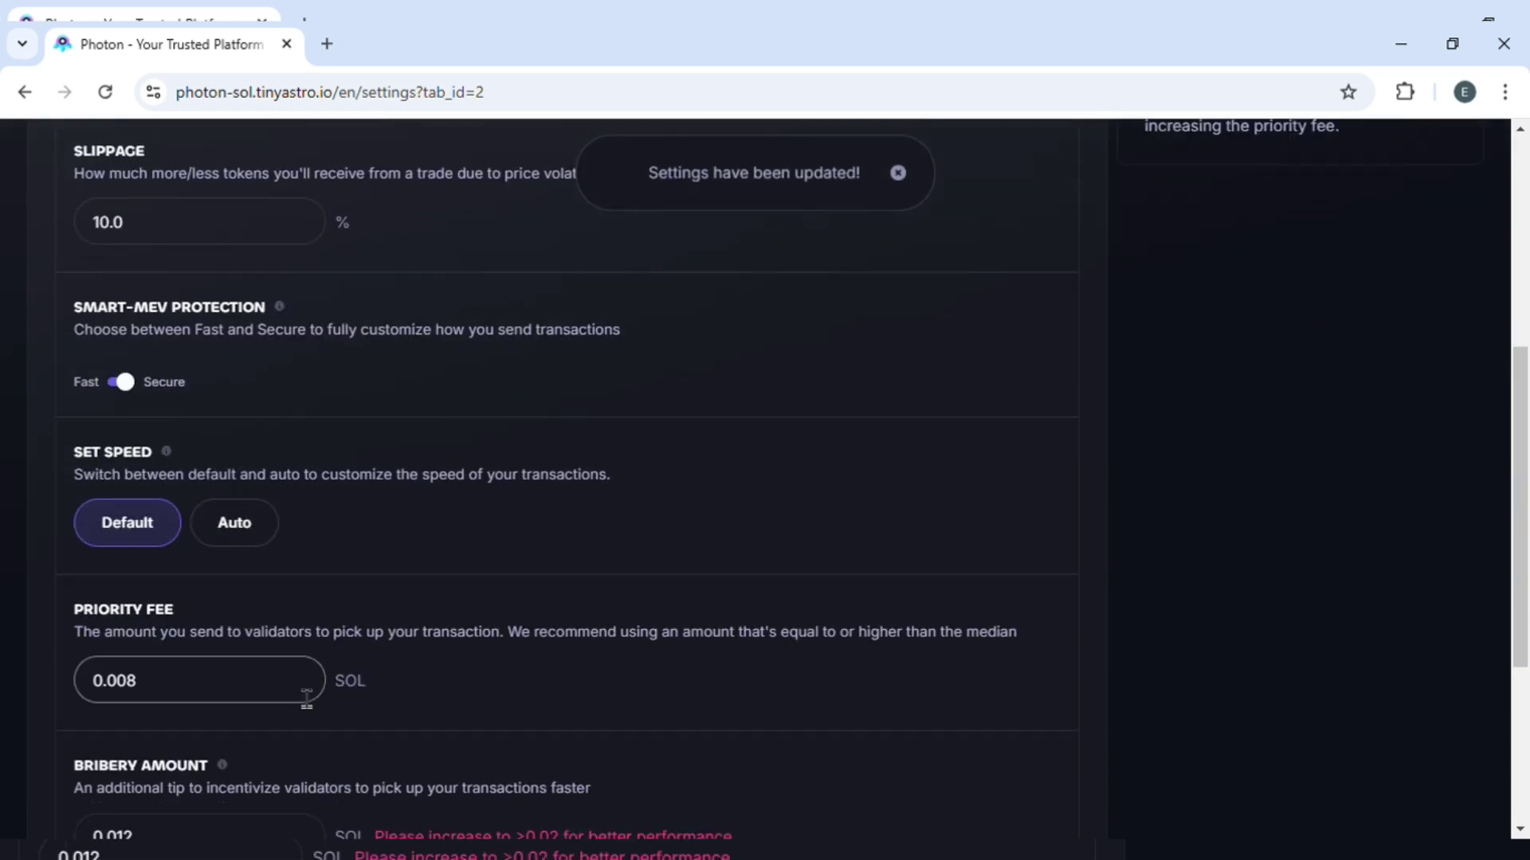
left_click(235, 526)
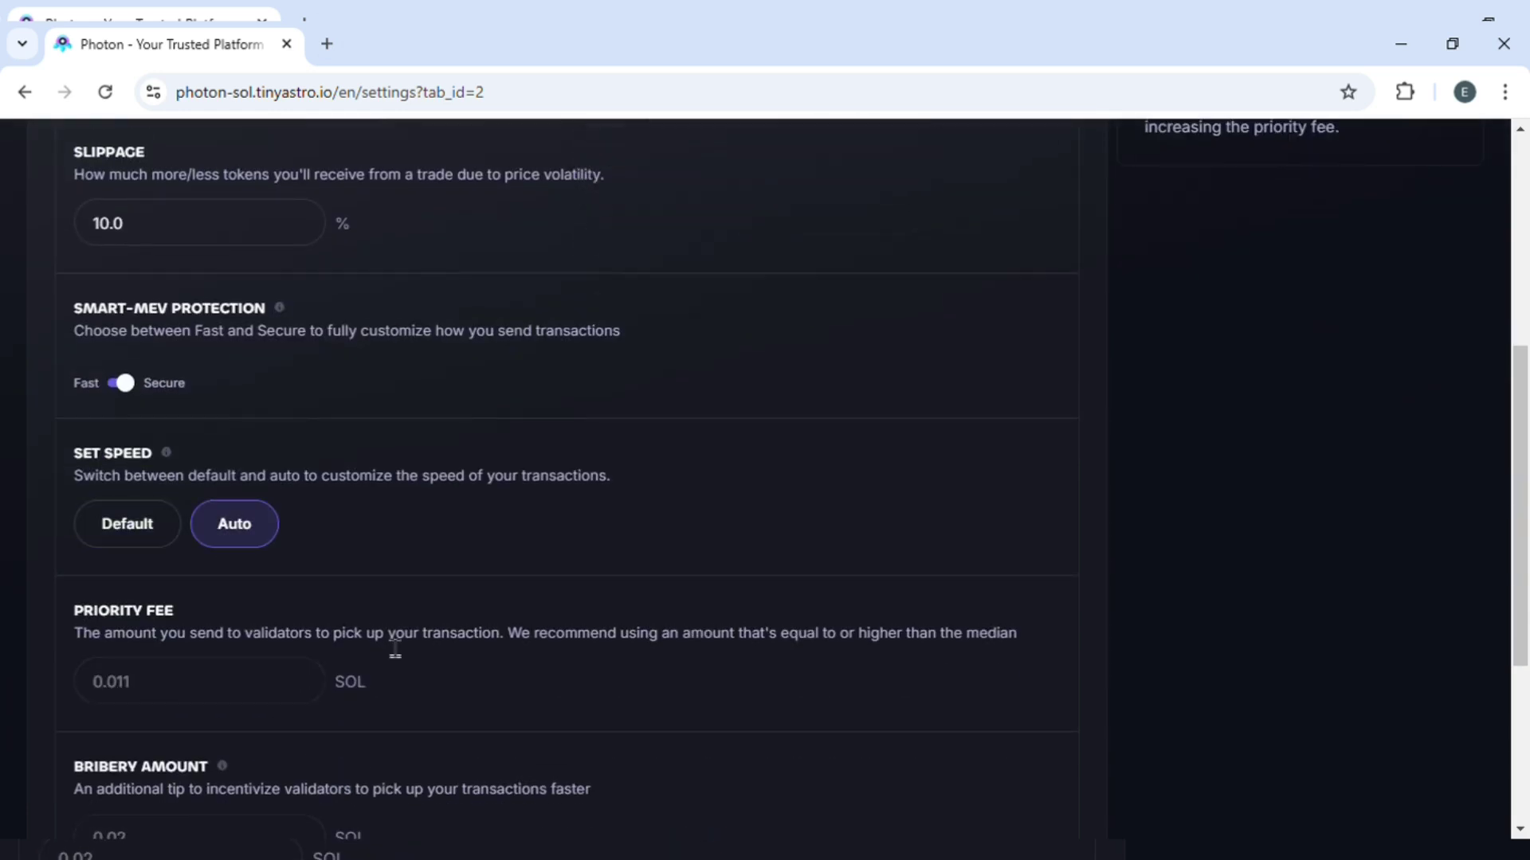
scroll(394, 645, "down", 3)
Step: Check the 25%, 50% and 100% sell presets and save the Quick Sell settings
left_click(395, 652)
left_click(219, 651)
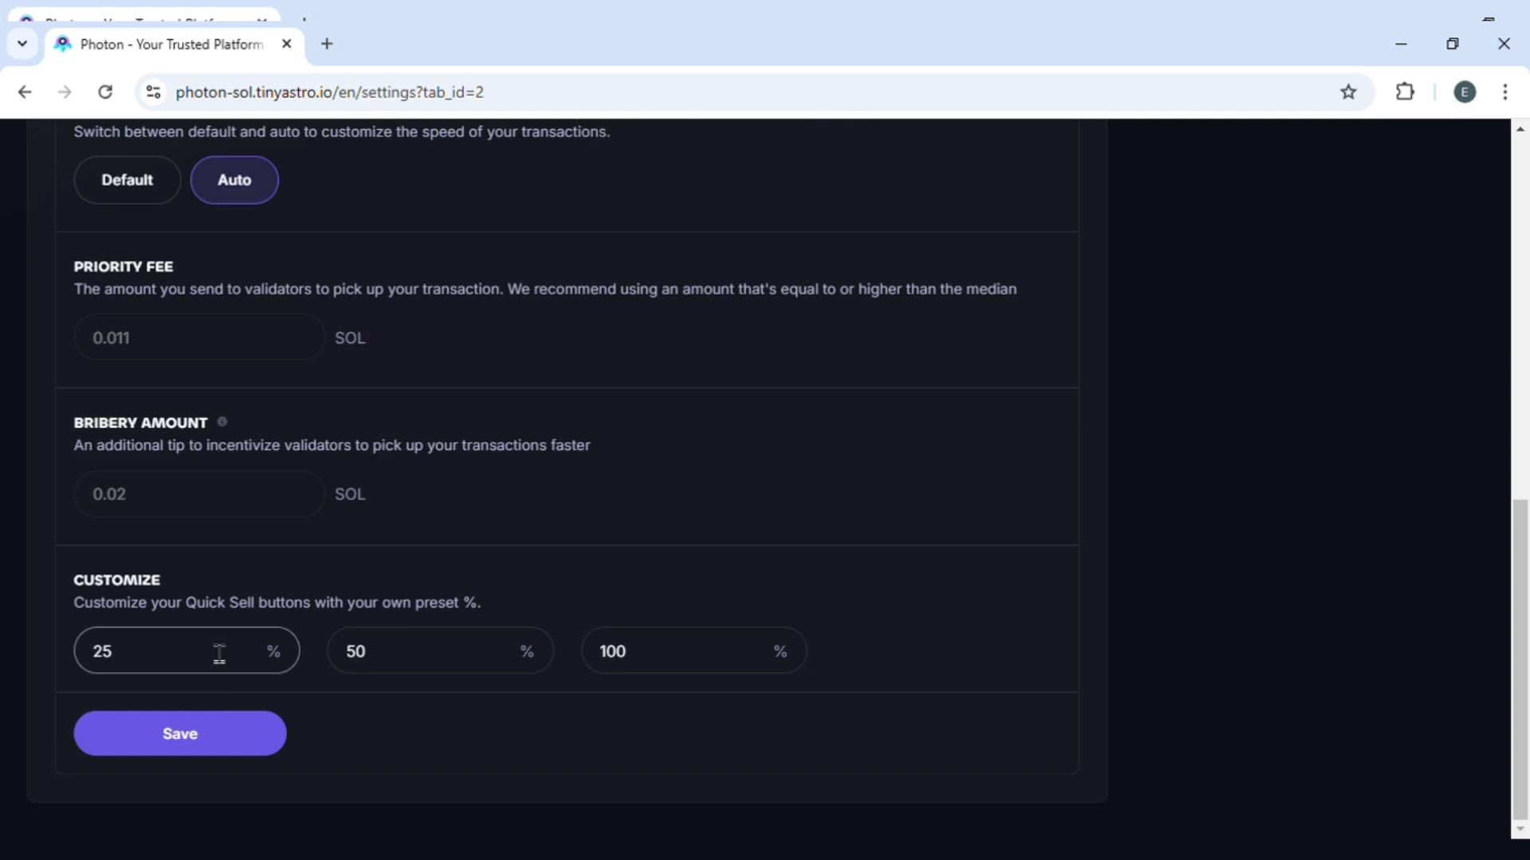
left_click(493, 658)
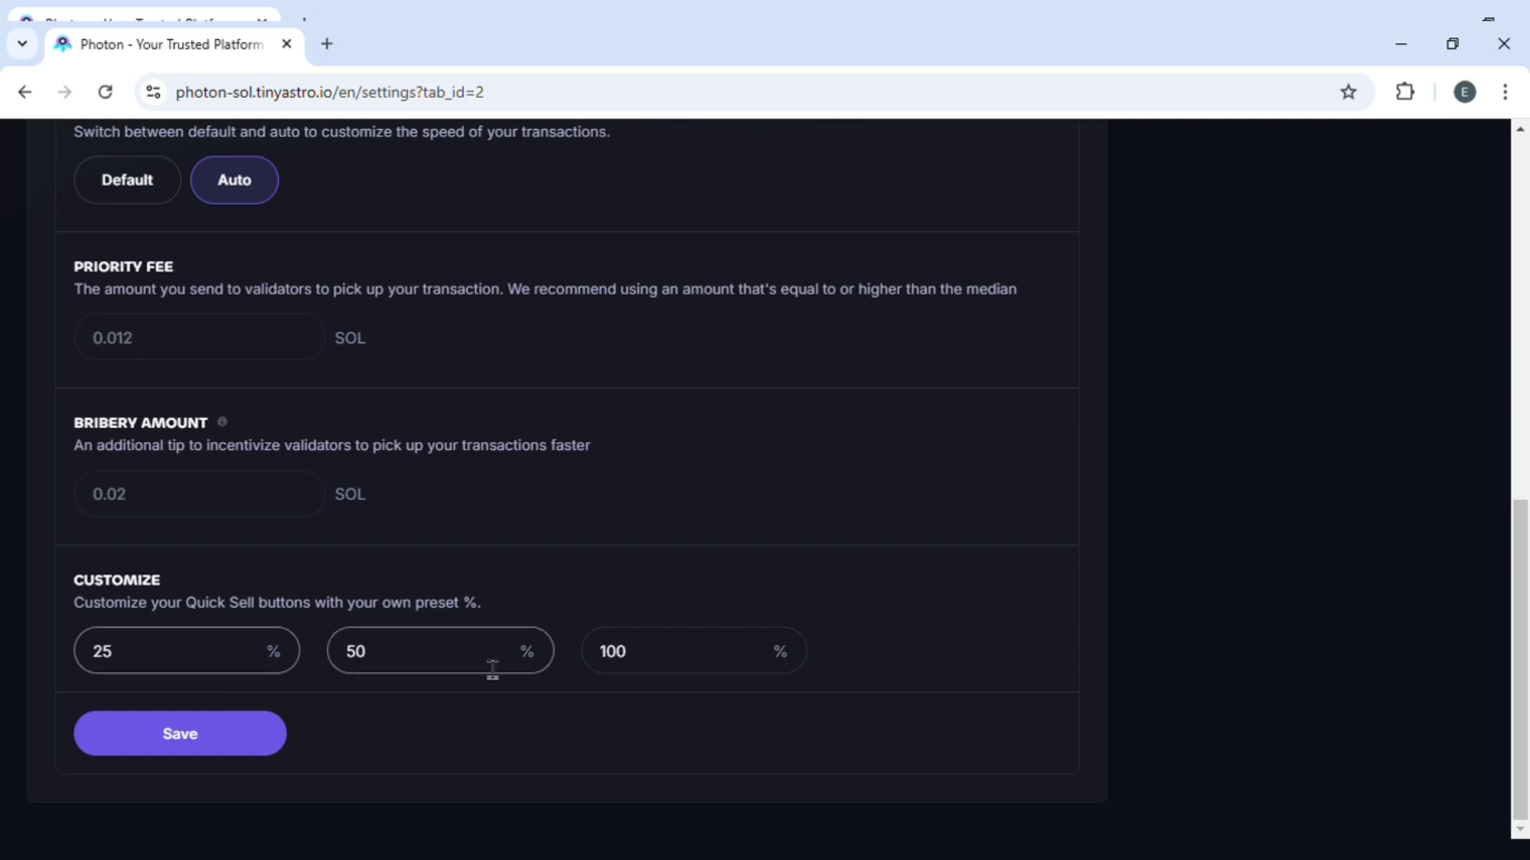
left_click(622, 652)
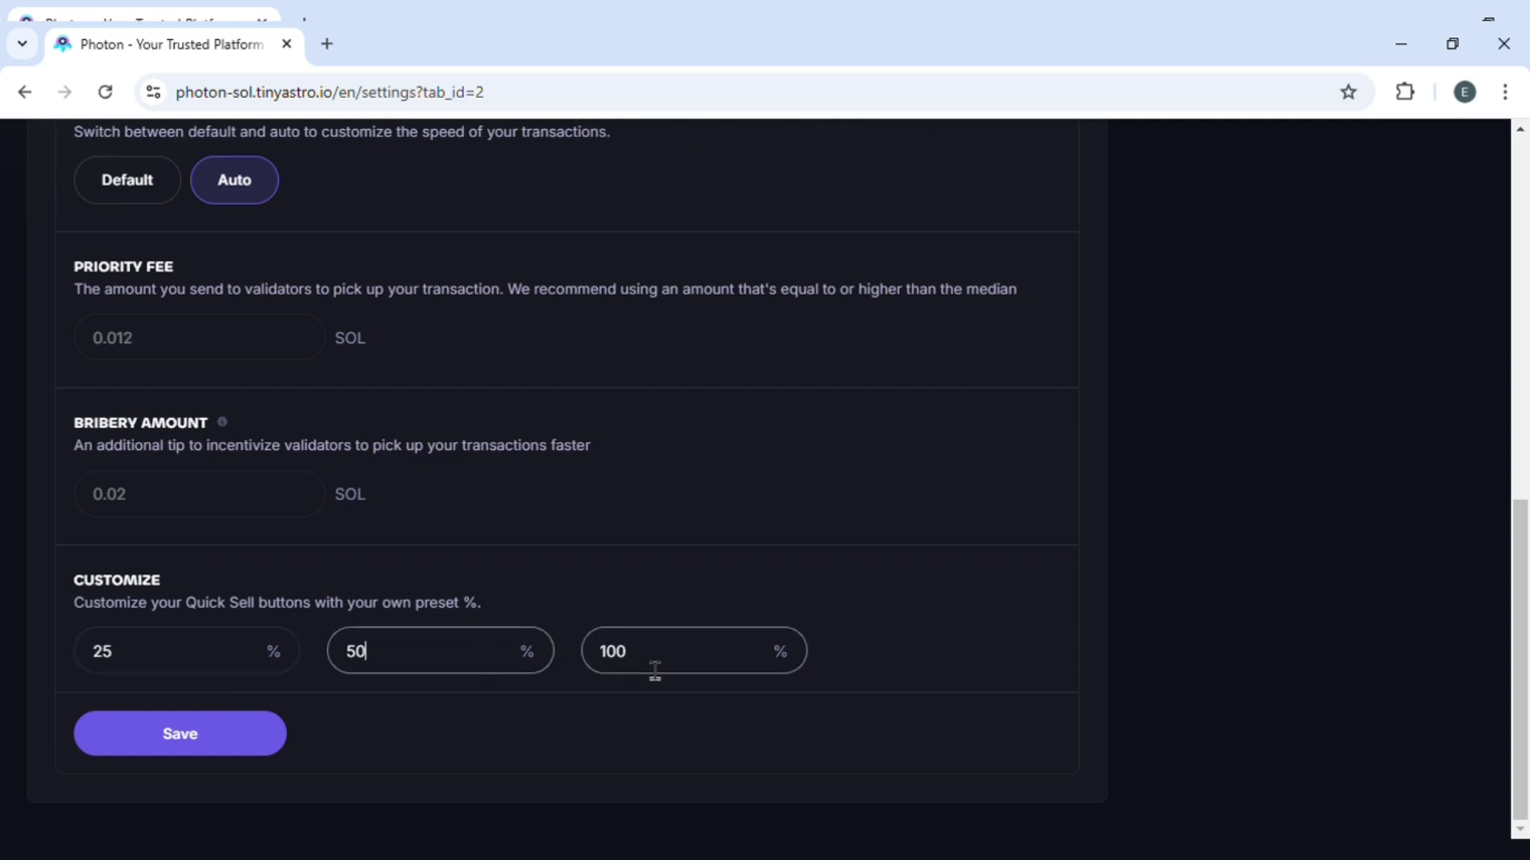
left_click(180, 734)
scroll(750, 332, "up", 6)
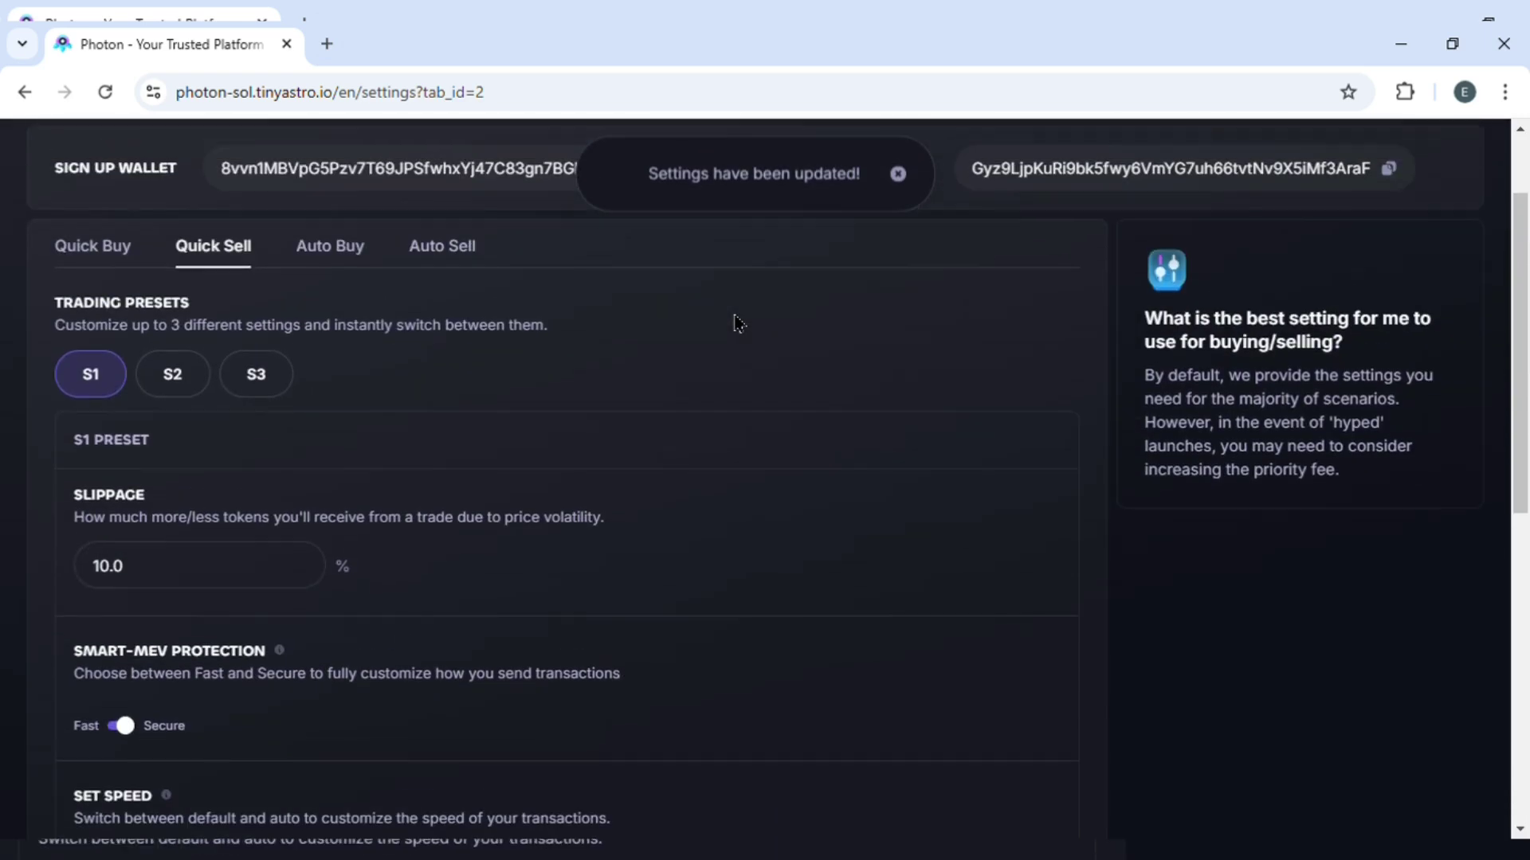
scroll(750, 332, "up", 3)
scroll(869, 321, "down", 3)
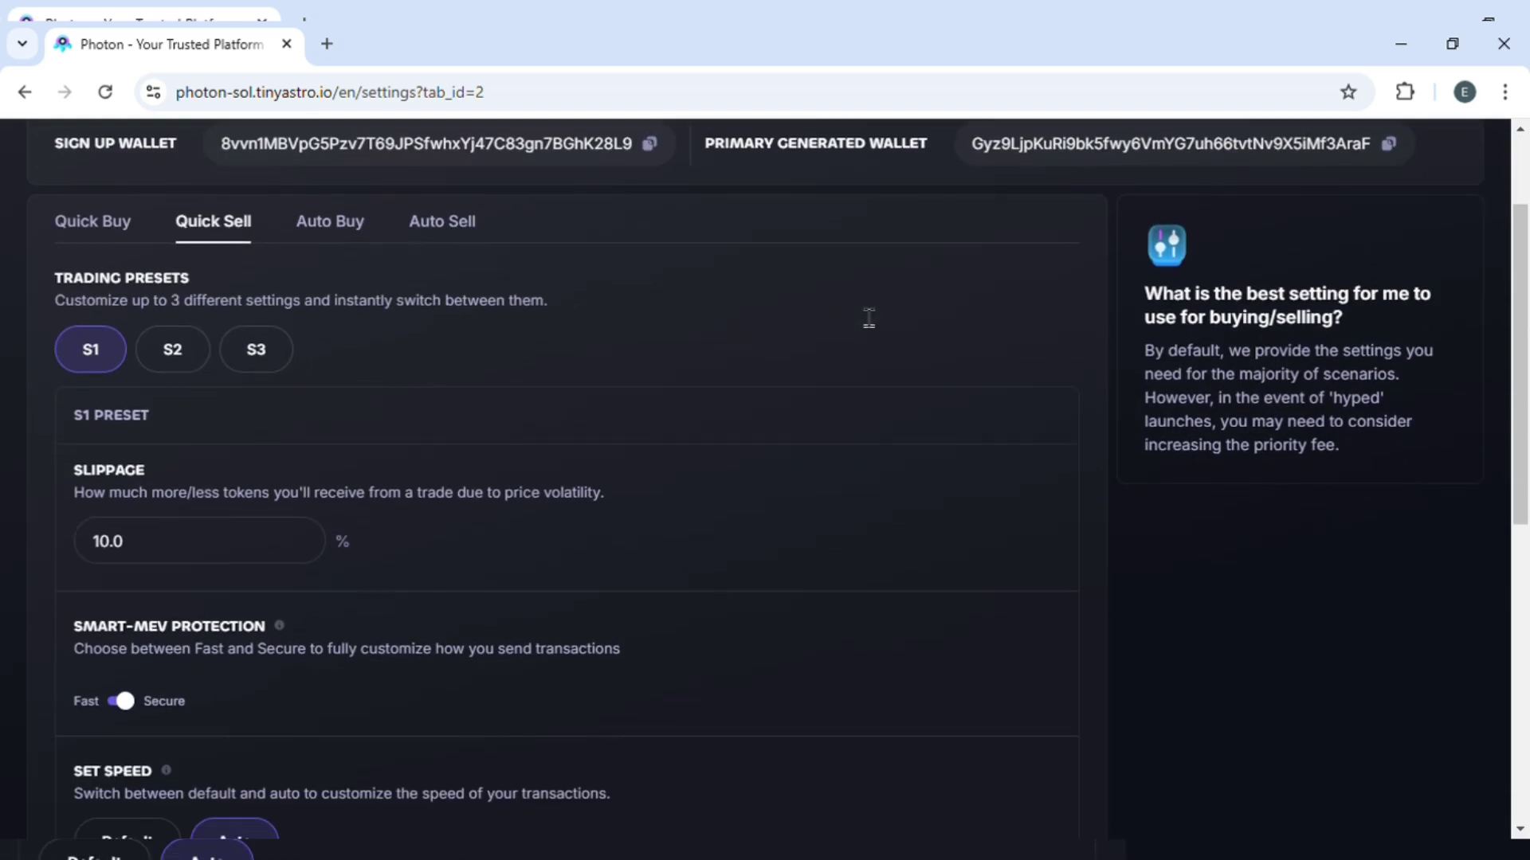
scroll(869, 320, "up", 3)
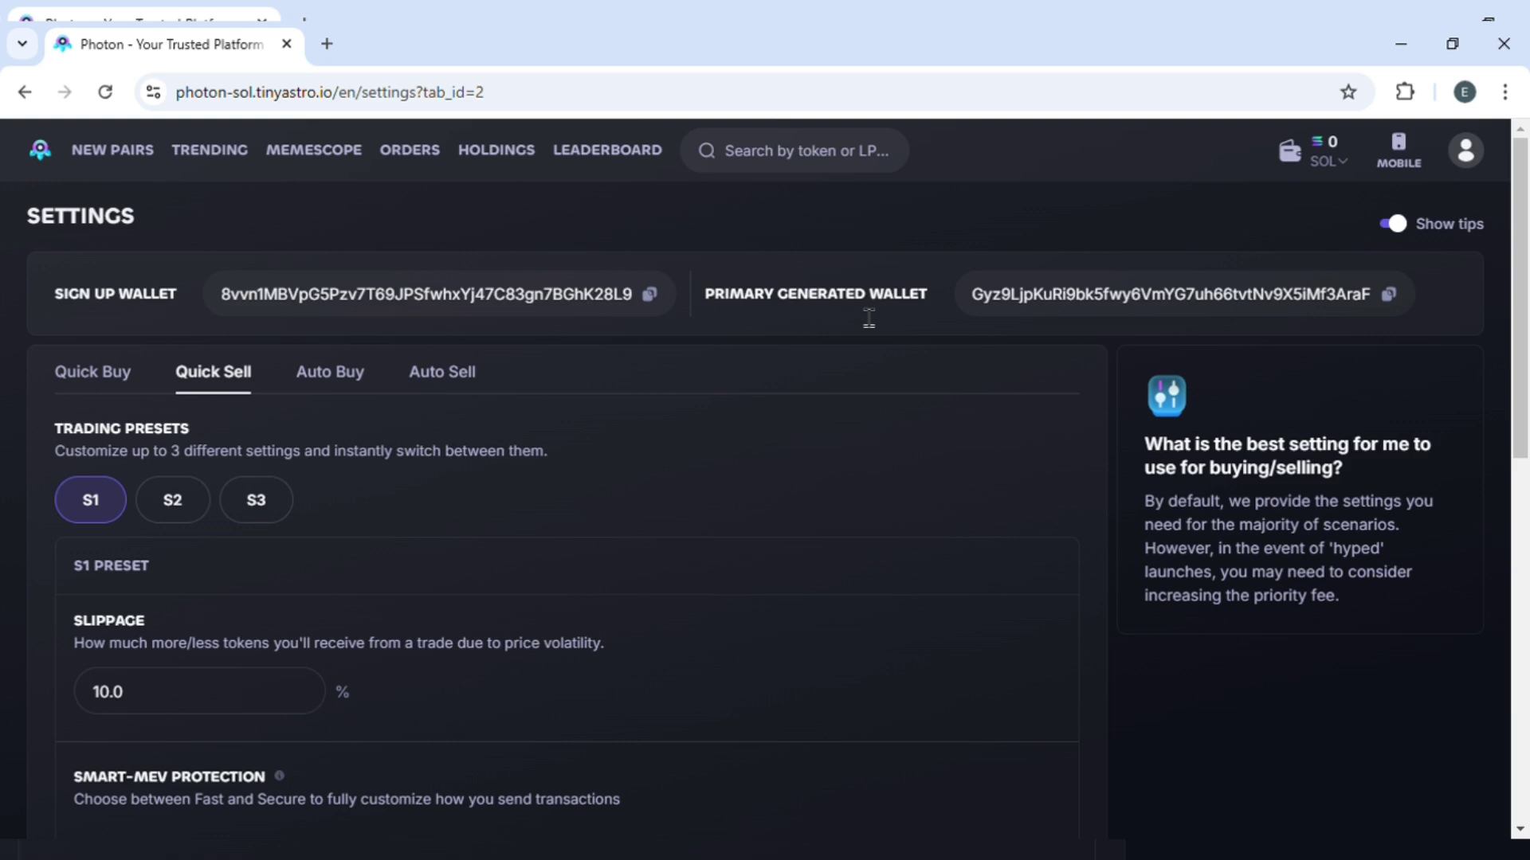
scroll(861, 265, "down", 3)
scroll(860, 267, "up", 3)
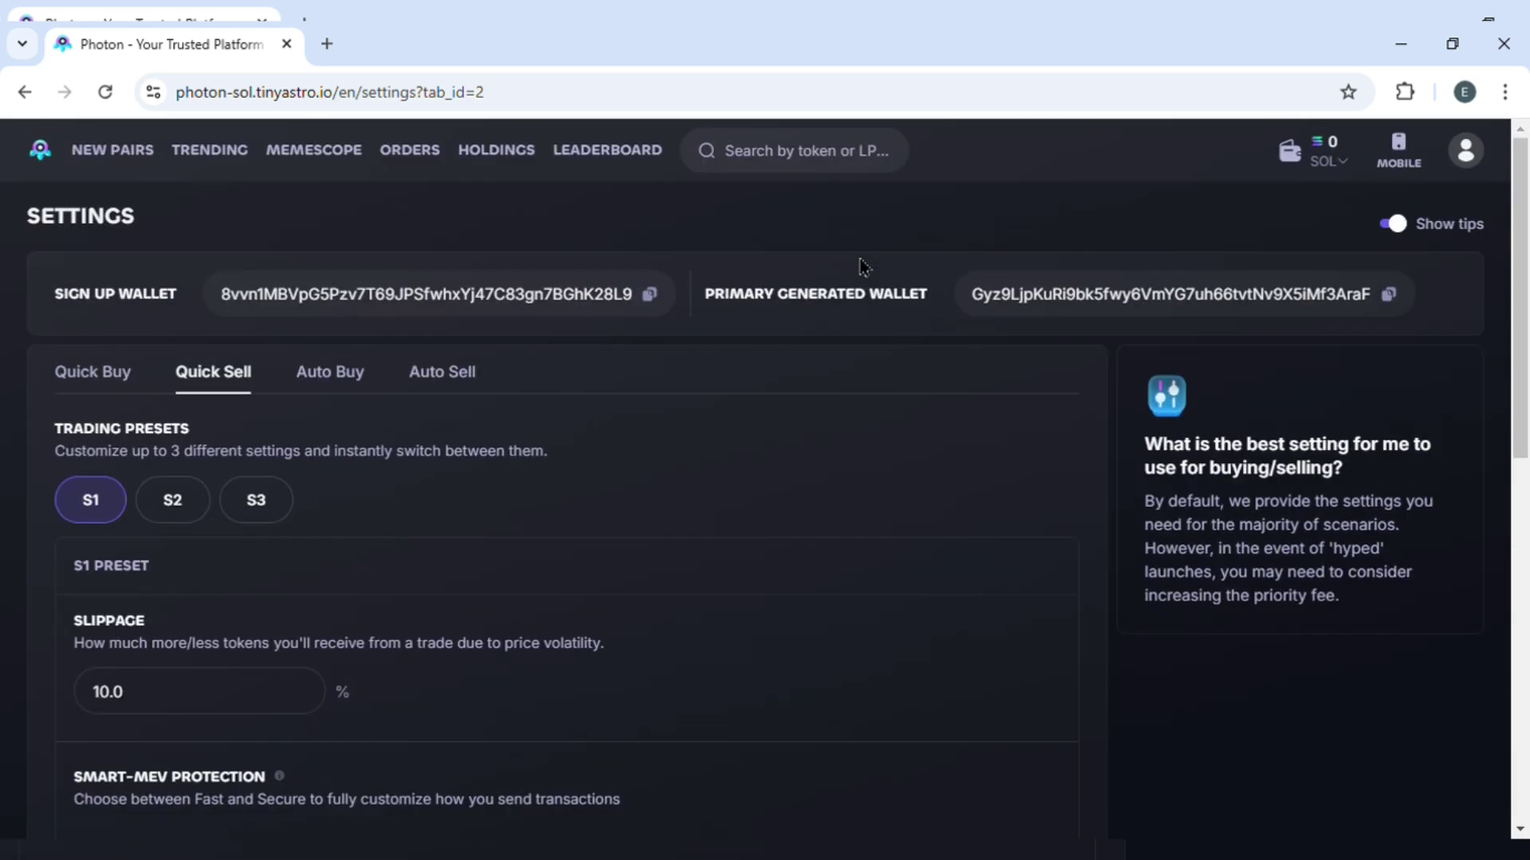